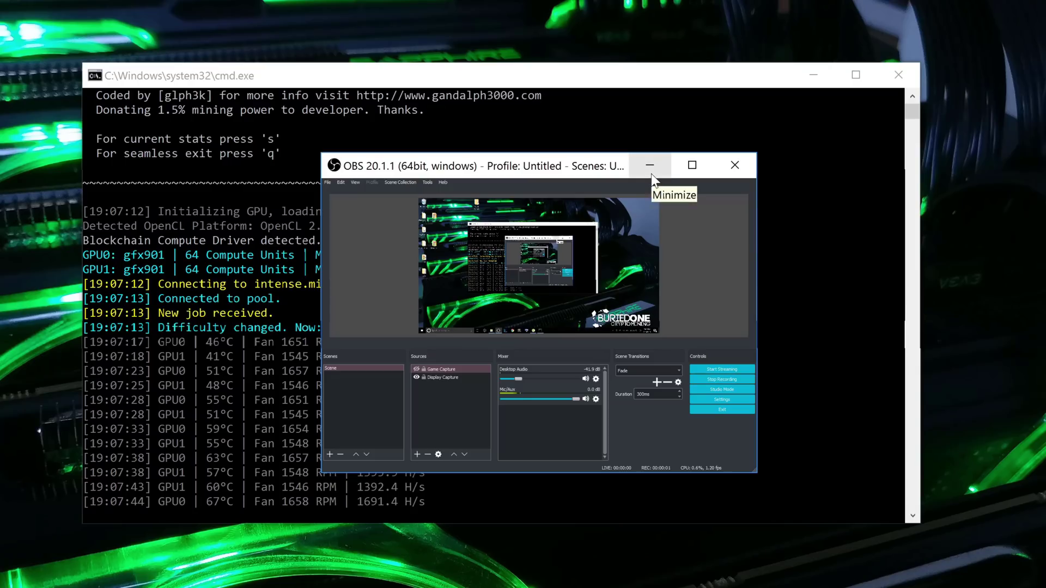
Step: Minimize the OBS window covering the miner console
left_click(653, 173)
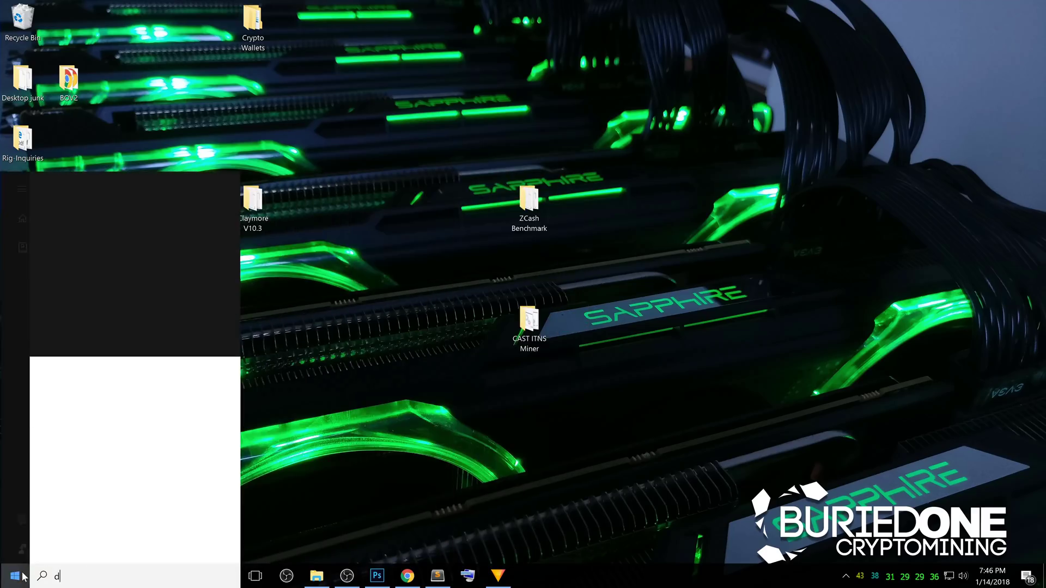
Step: Open Device Manager, move its window toward the middle of the desktop and expand Display adapters
type("evice")
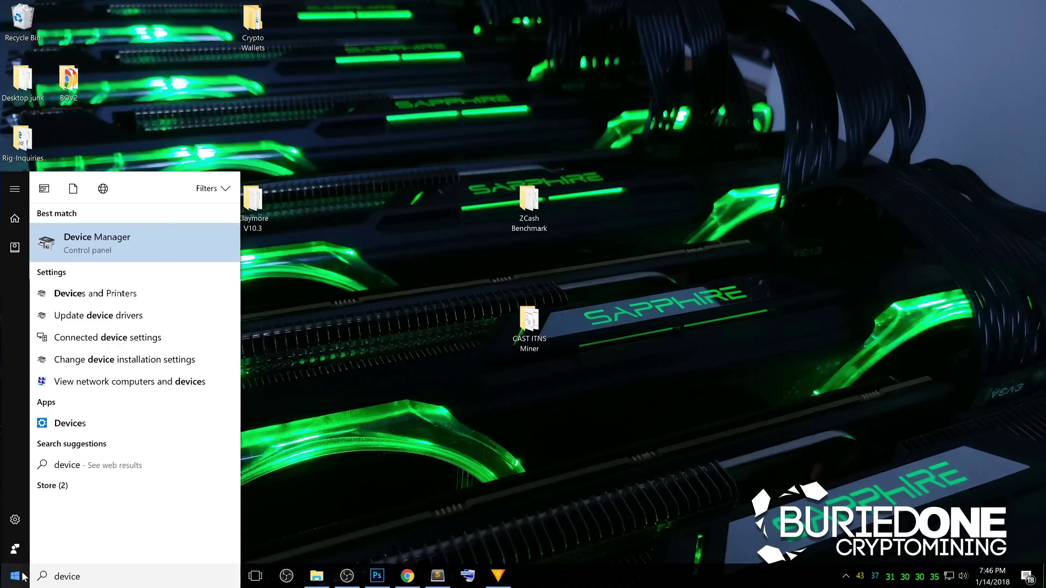
left_click(112, 242)
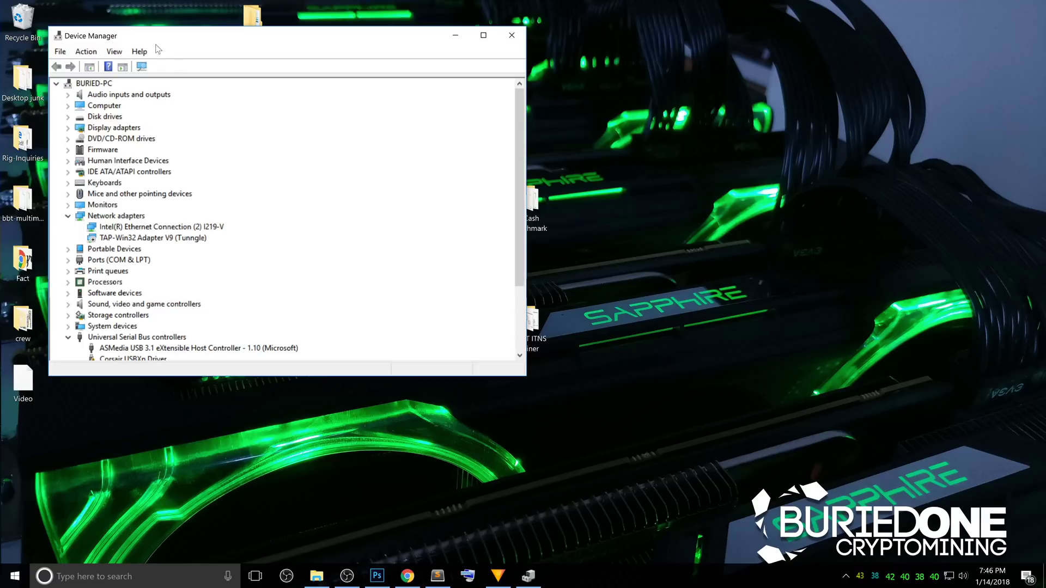
left_click_drag(154, 41, 389, 93)
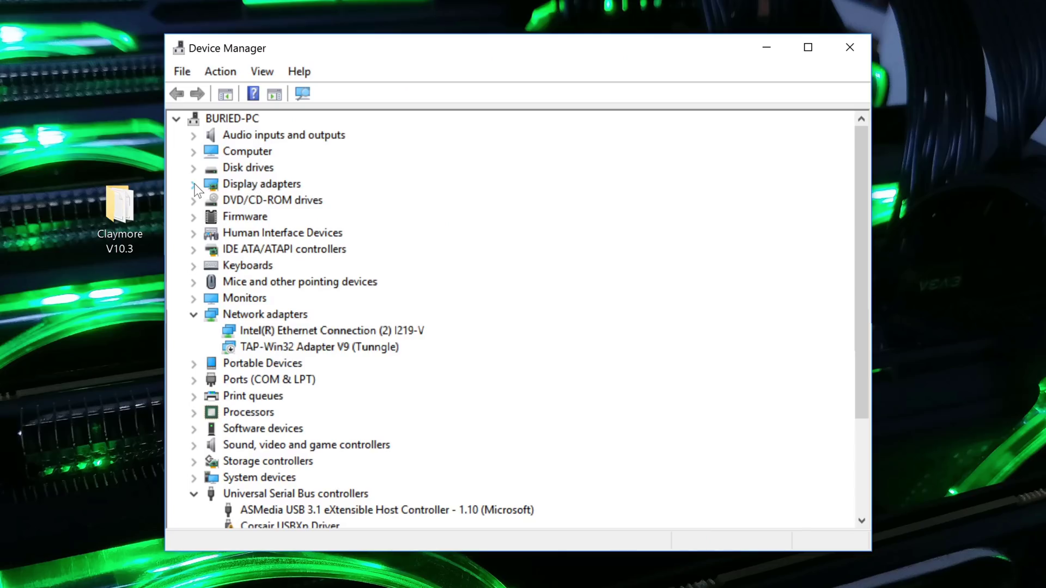
left_click(194, 185)
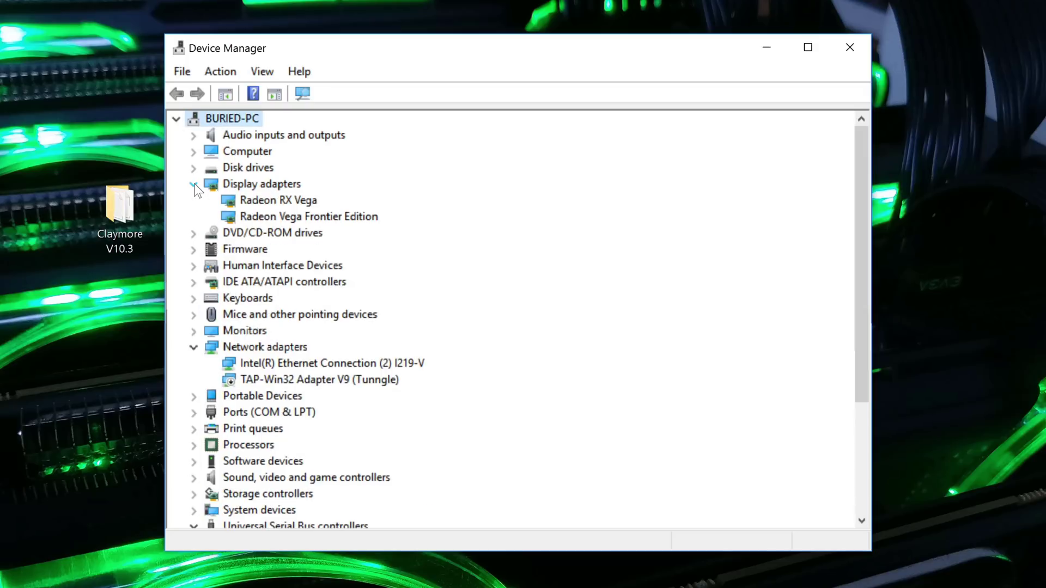
Step: Disable the Radeon RX Vega display adapter and bring up its device options again
left_click(268, 203)
right_click(263, 201)
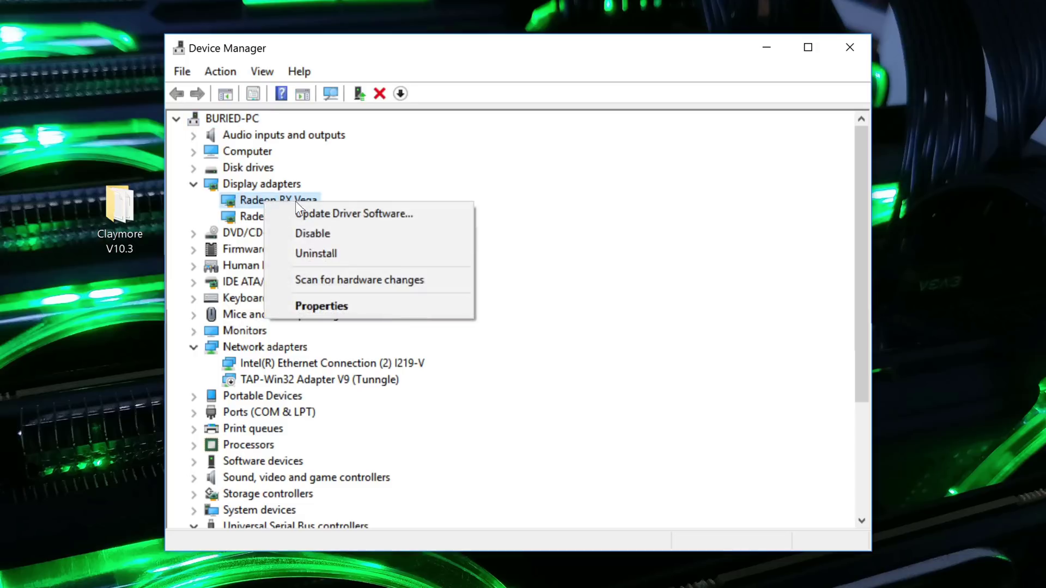
left_click(311, 233)
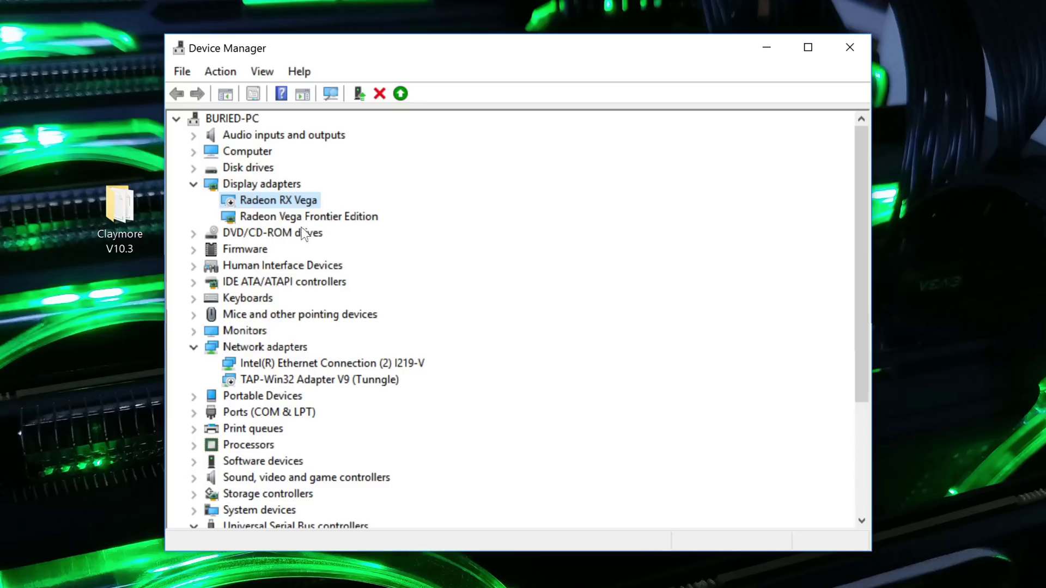
right_click(257, 204)
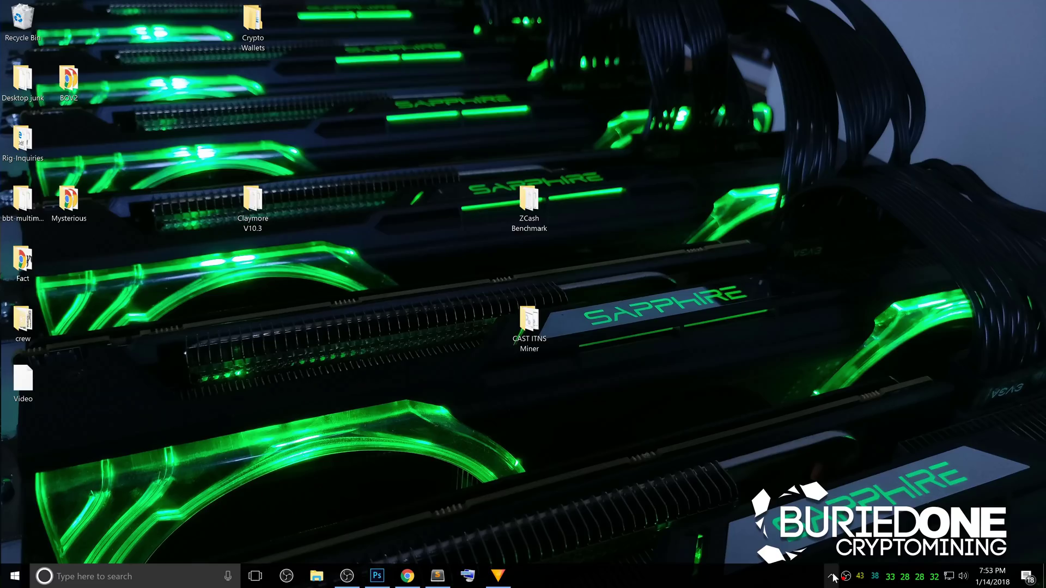
Step: Open Radeon Pro and AMD FirePro Settings, check the global HBCC Memory Segment for both Vega cards, and close the settings
left_click(845, 576)
right_click(811, 504)
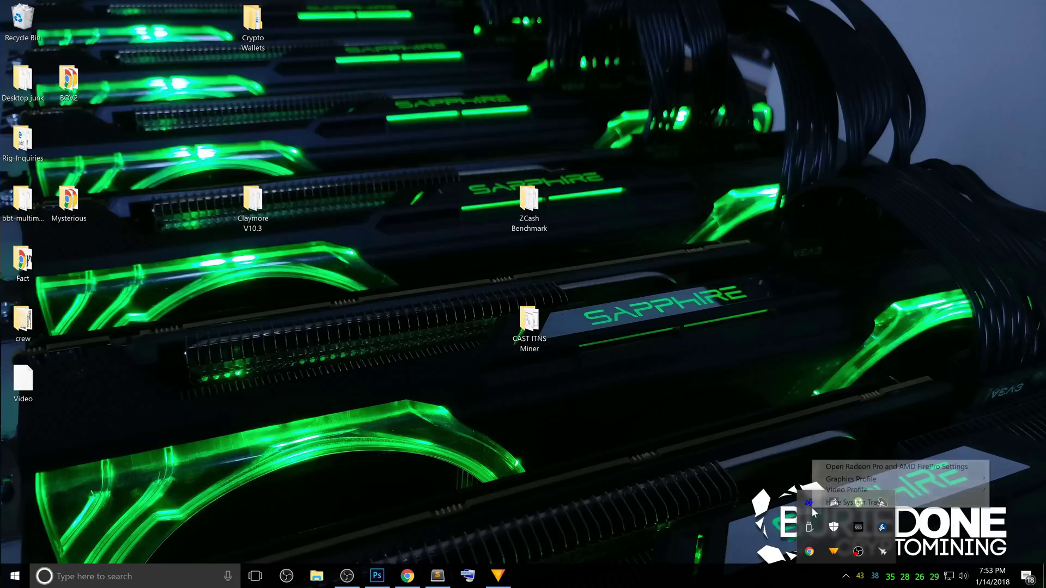
left_click(840, 468)
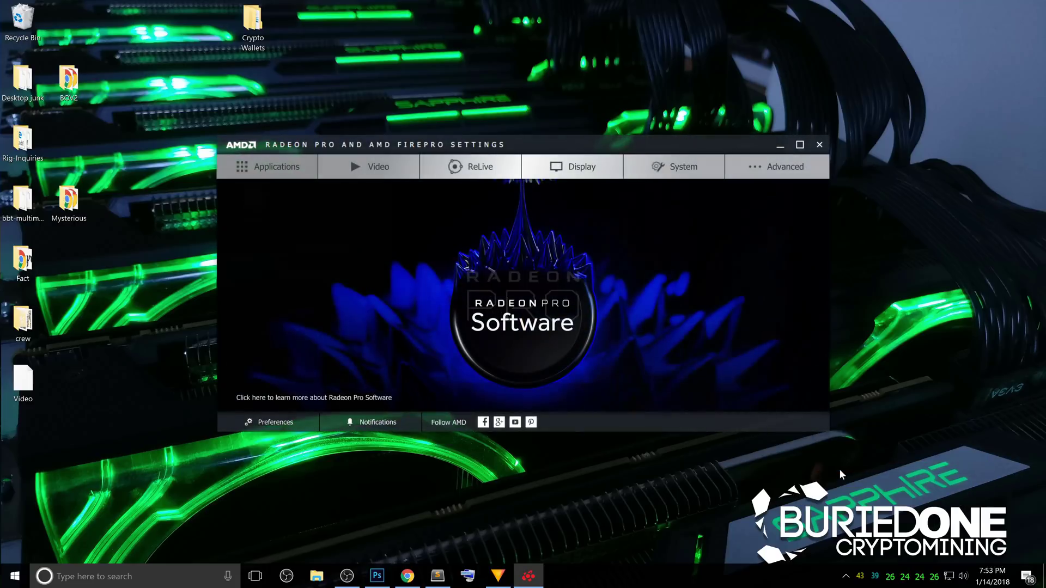
left_click(277, 172)
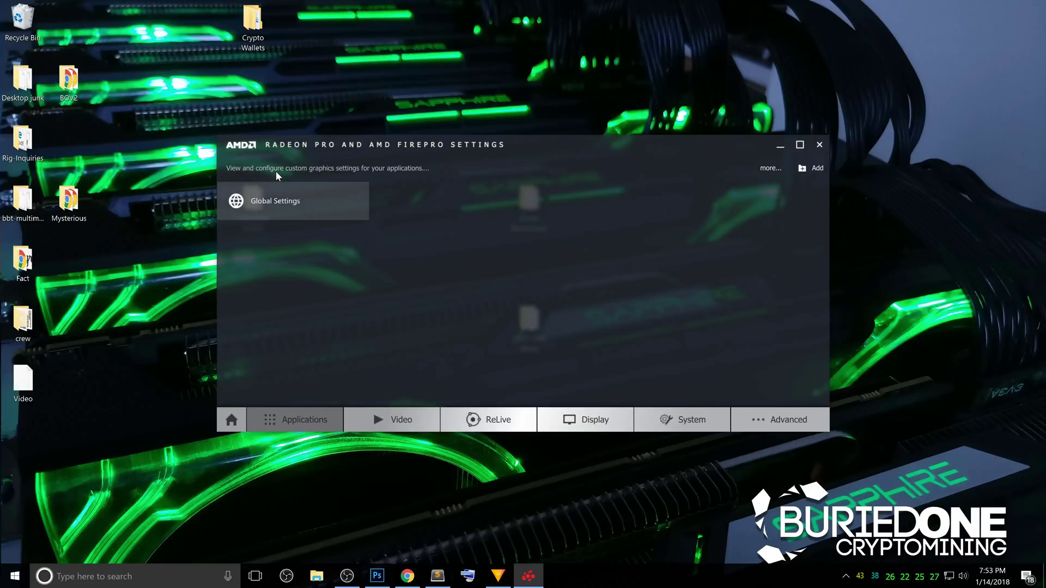
left_click(287, 194)
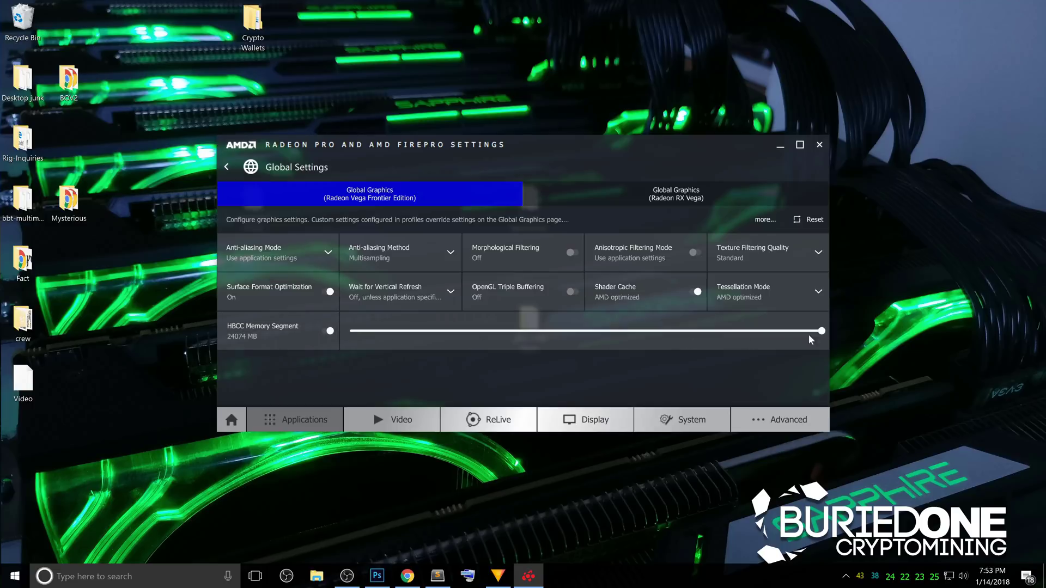
left_click(663, 197)
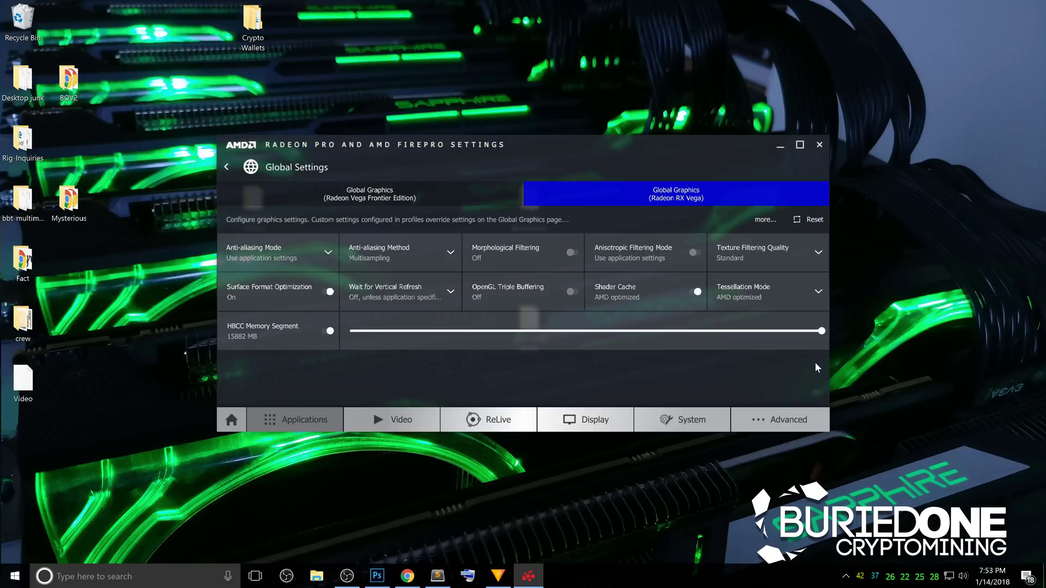
left_click(818, 146)
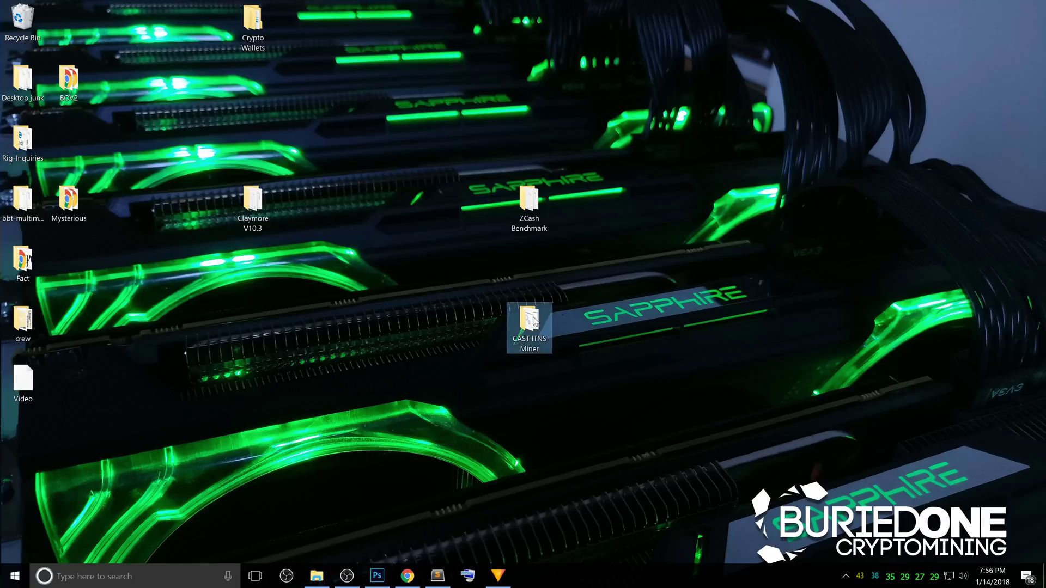
Step: Open the CAST ITNS Miner folder on the desktop and open start.bat for editing in Notepad
double_click(530, 322)
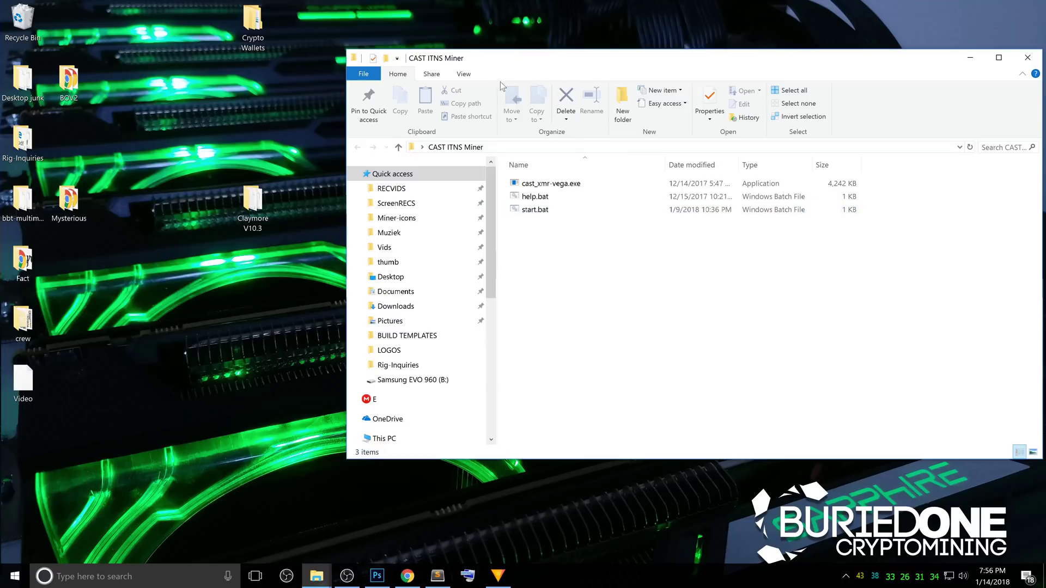
left_click_drag(480, 61, 380, 101)
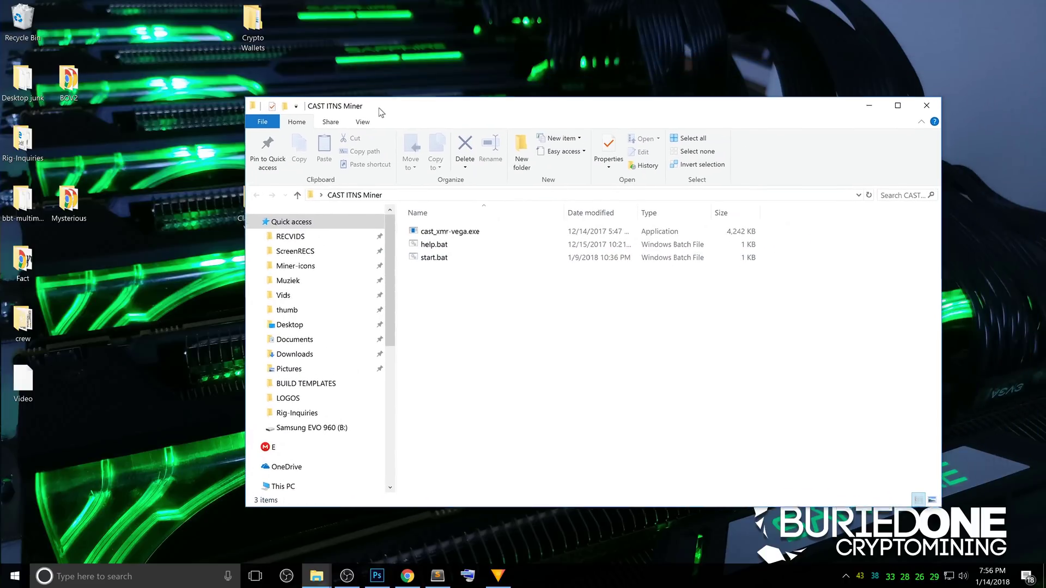
left_click(434, 247)
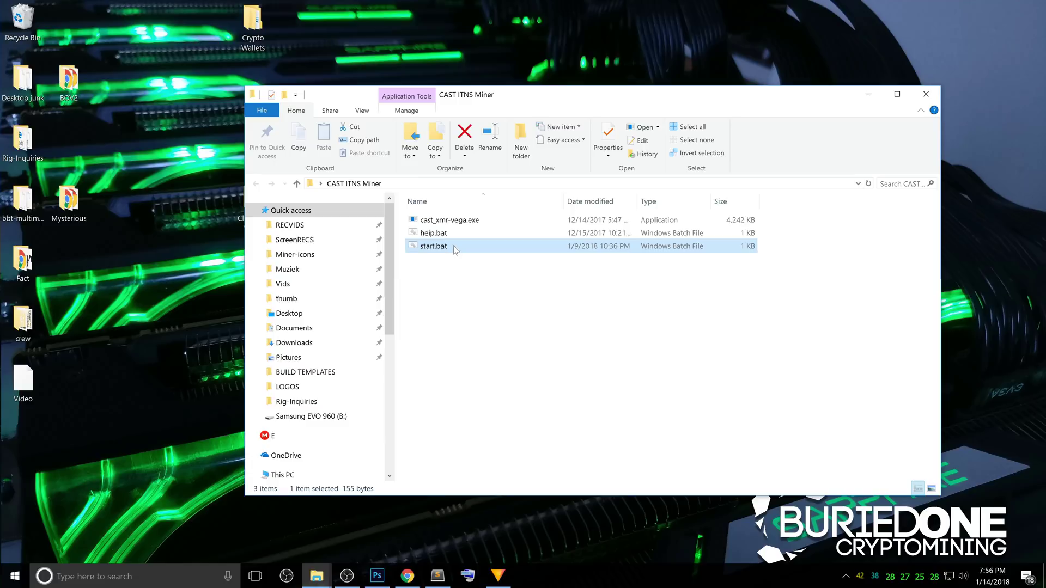
right_click(453, 247)
left_click(480, 269)
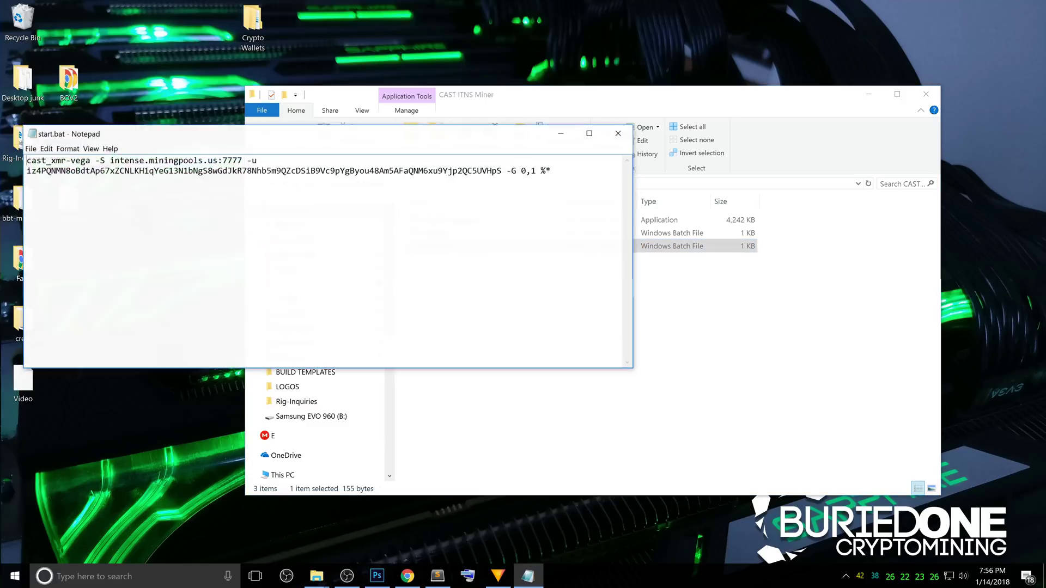
left_click_drag(618, 138, 668, 211)
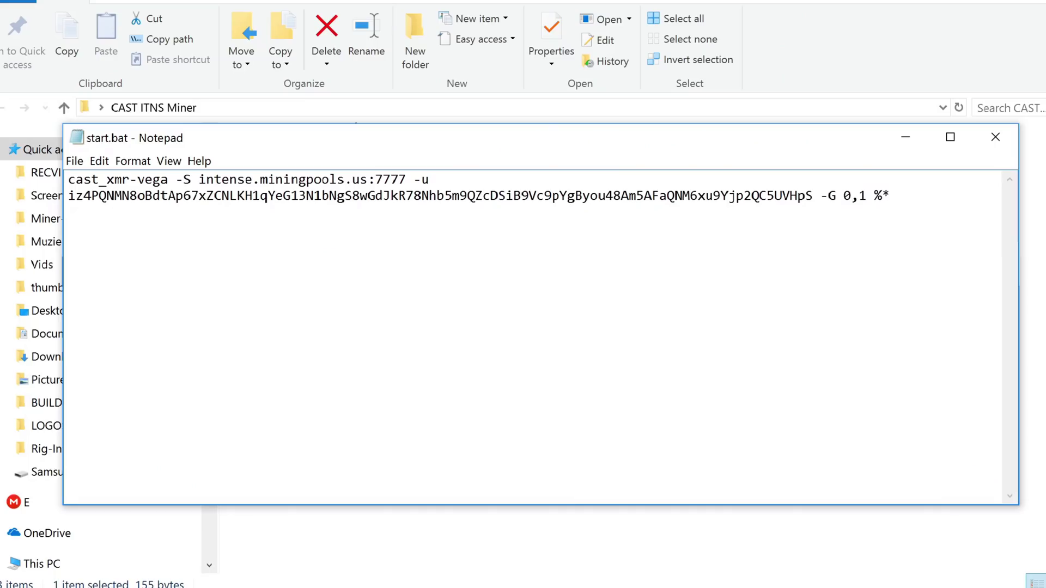
Step: Review the pool address, wallet address and GPU index list in start.bat by highlighting each one
left_click_drag(199, 179, 406, 179)
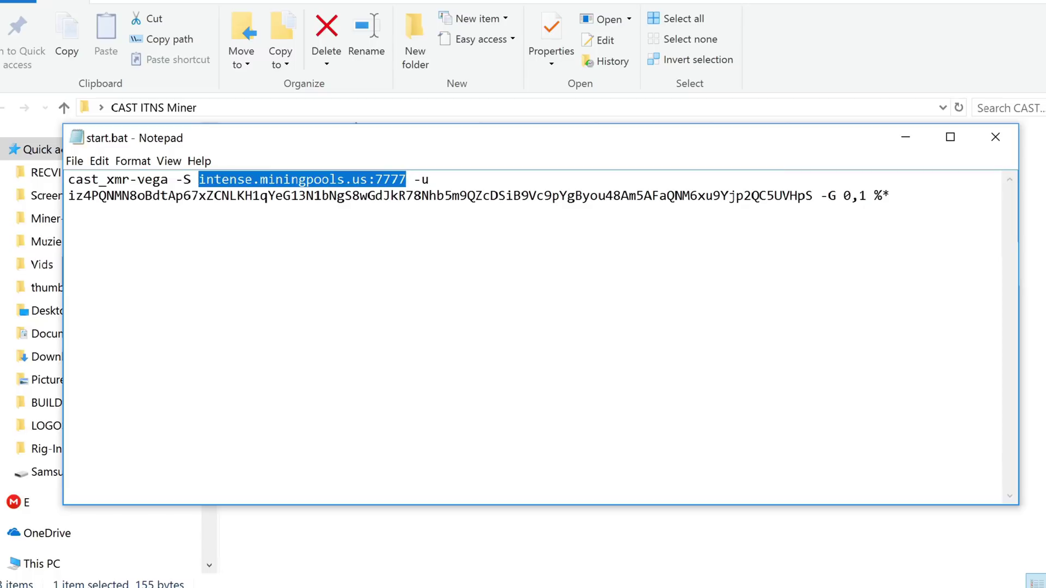
left_click_drag(68, 195, 392, 196)
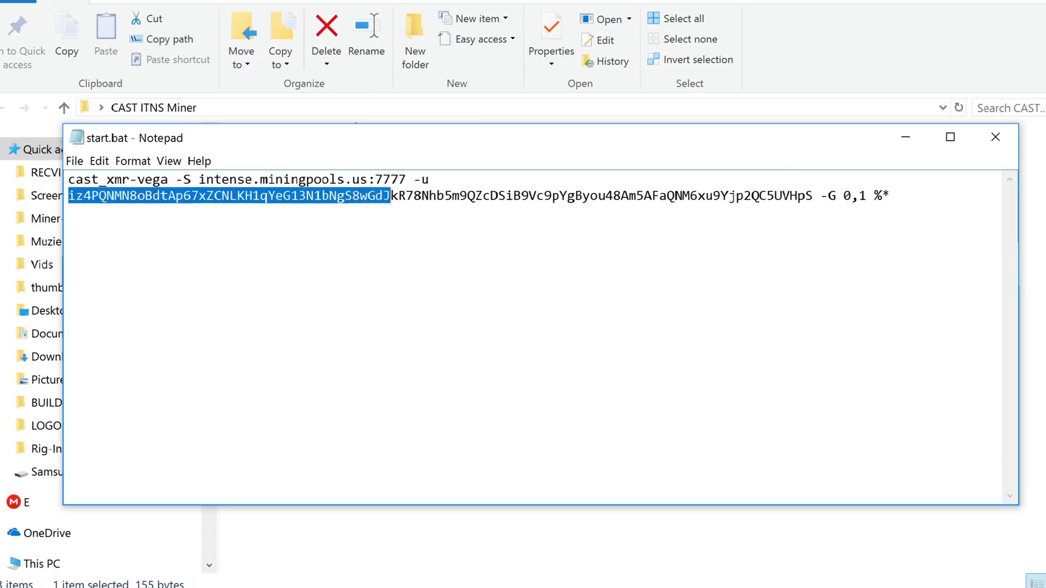
left_click(436, 179)
left_click_drag(68, 196, 813, 195)
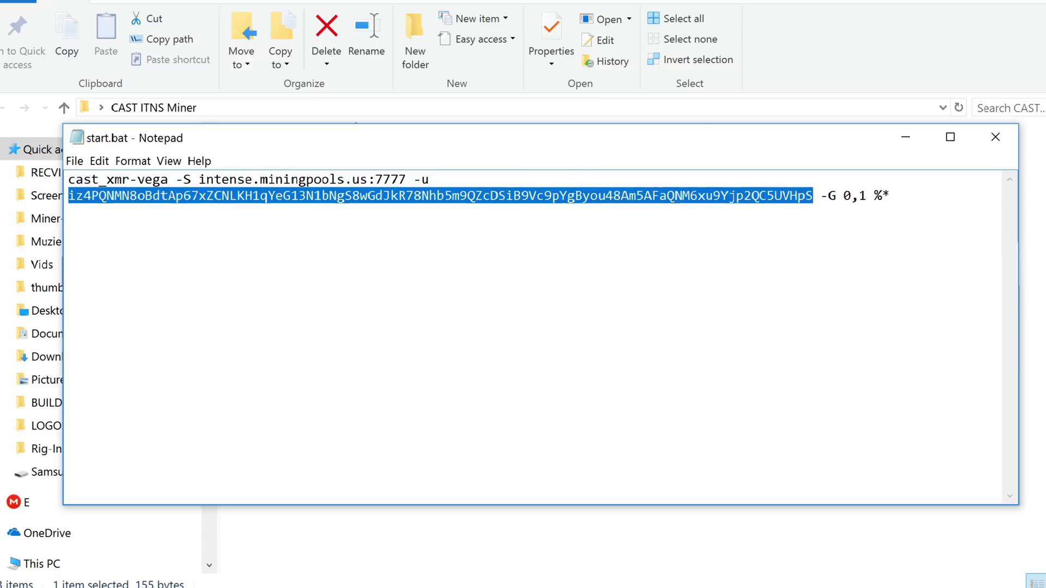
left_click_drag(843, 195, 867, 196)
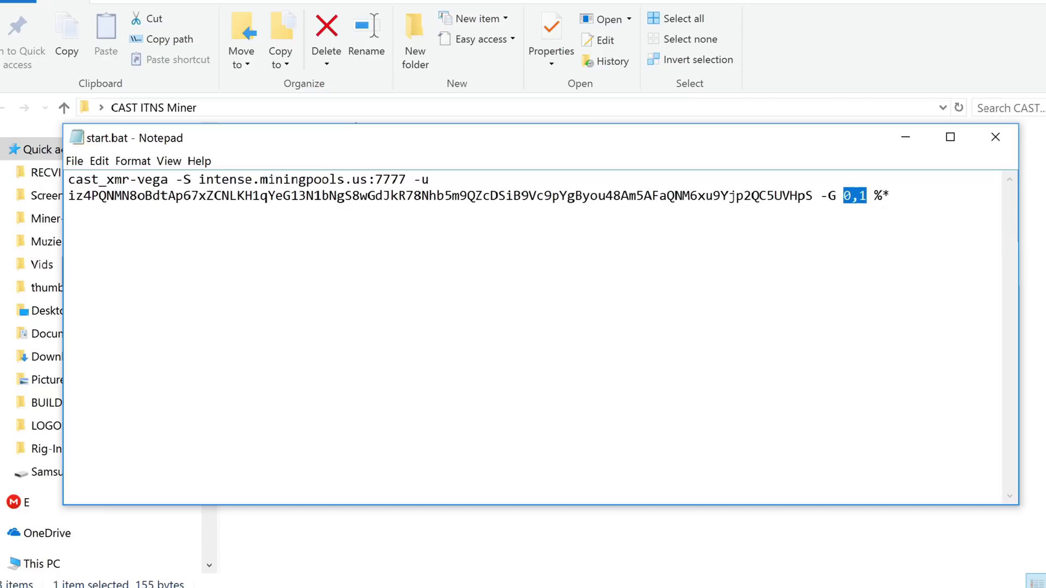
Step: Extend the GPU list after -G in start.bat to 0,1,2,3,4,5,6,7,8,9
left_click(867, 195)
type(",2,3,4")
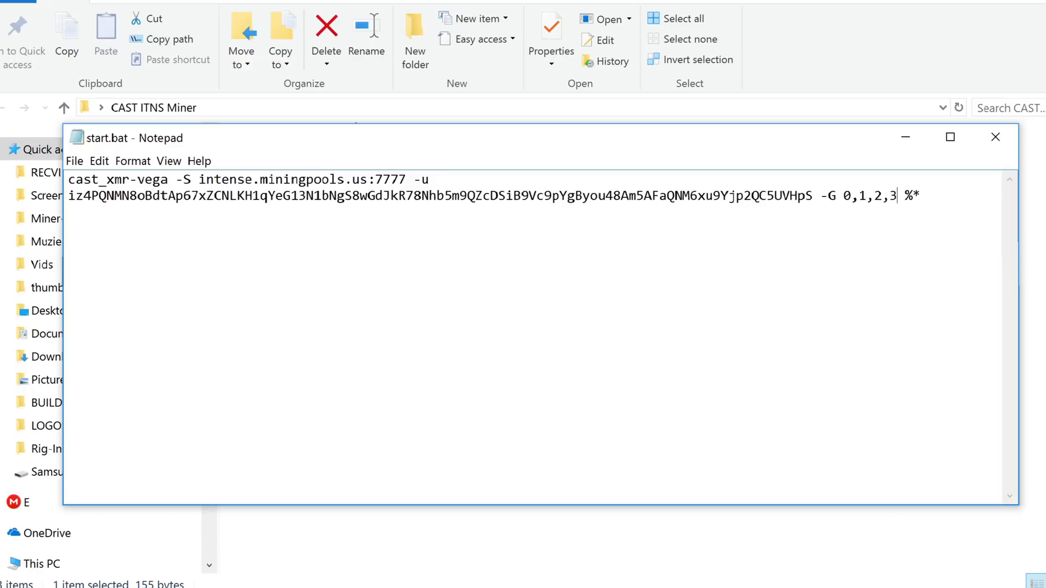
type(",5,6,7,8,9,")
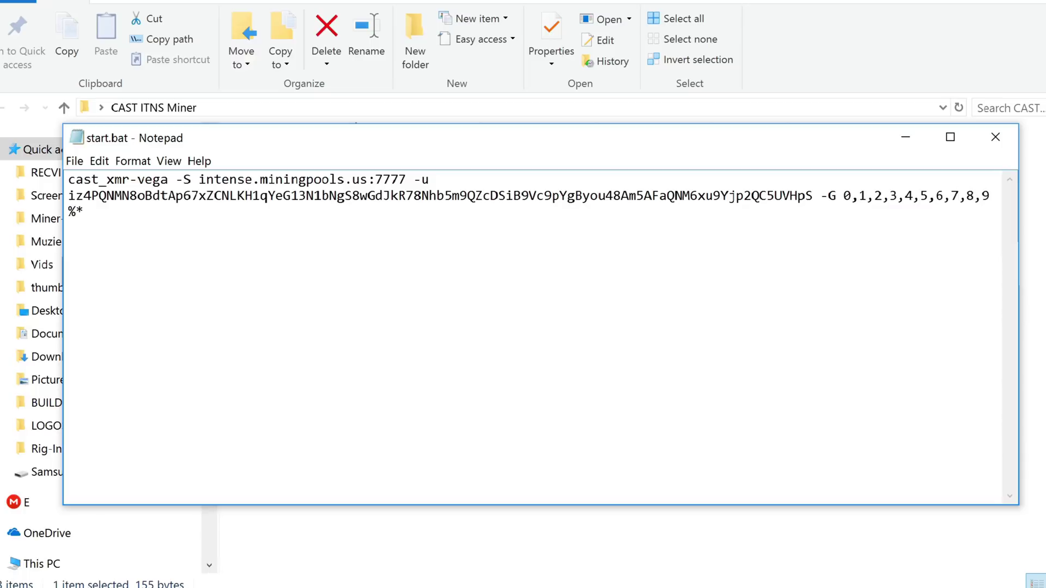
Step: Cut the GPU list back to 0,1,2,3,4,5, save start.bat and close it
key("BackSpace")
key("BackSpace")
key("BackSpace")
key("BackSpace")
key("BackSpace")
key("BackSpace")
key("BackSpace")
key("ctrl+s")
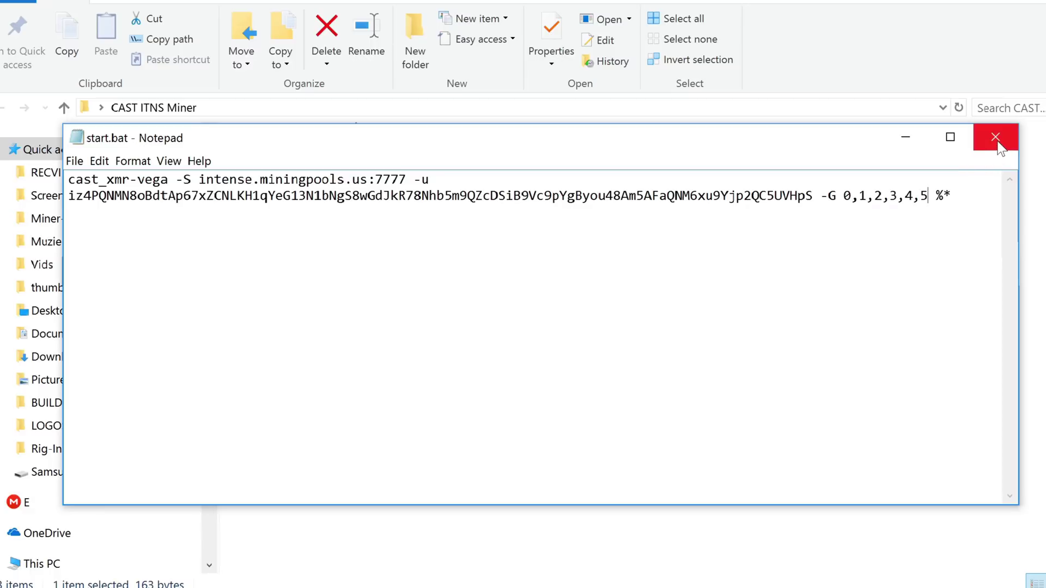
left_click(996, 137)
Step: Run start.bat to try the miner with GPU indexes 0 to 5, and close its console
double_click(292, 209)
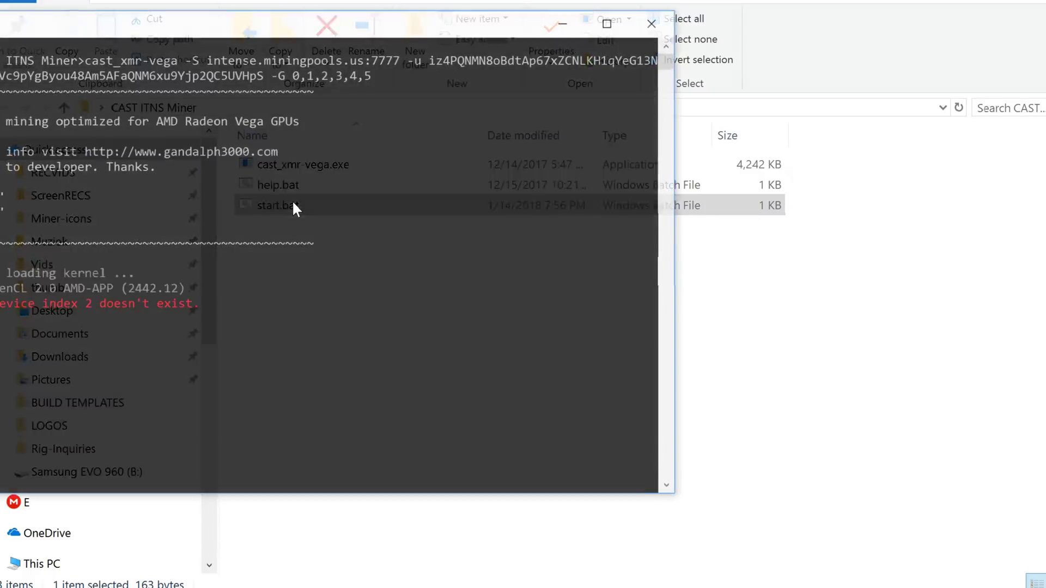
left_click_drag(90, 37, 409, 71)
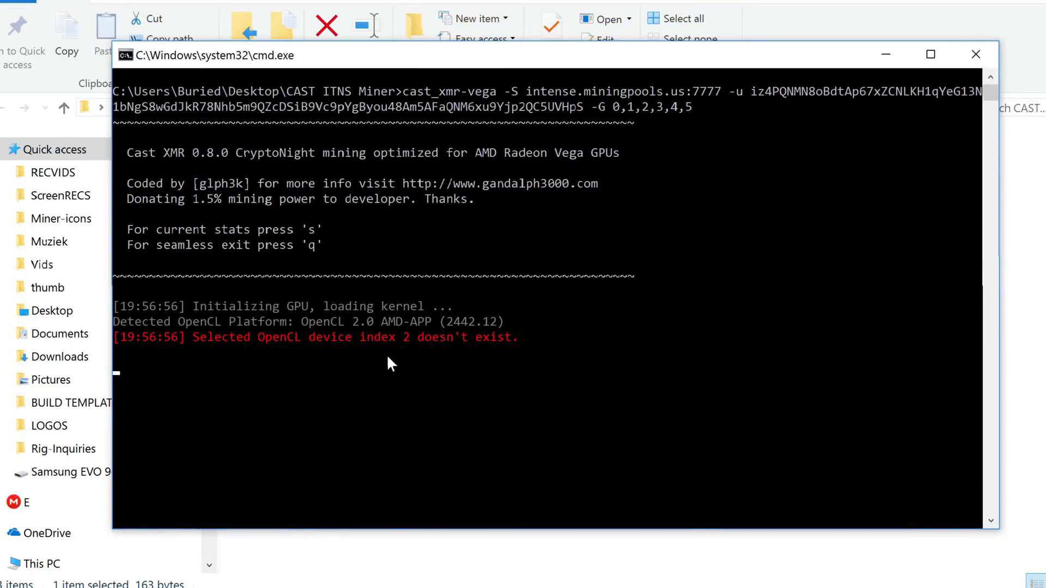
left_click(959, 61)
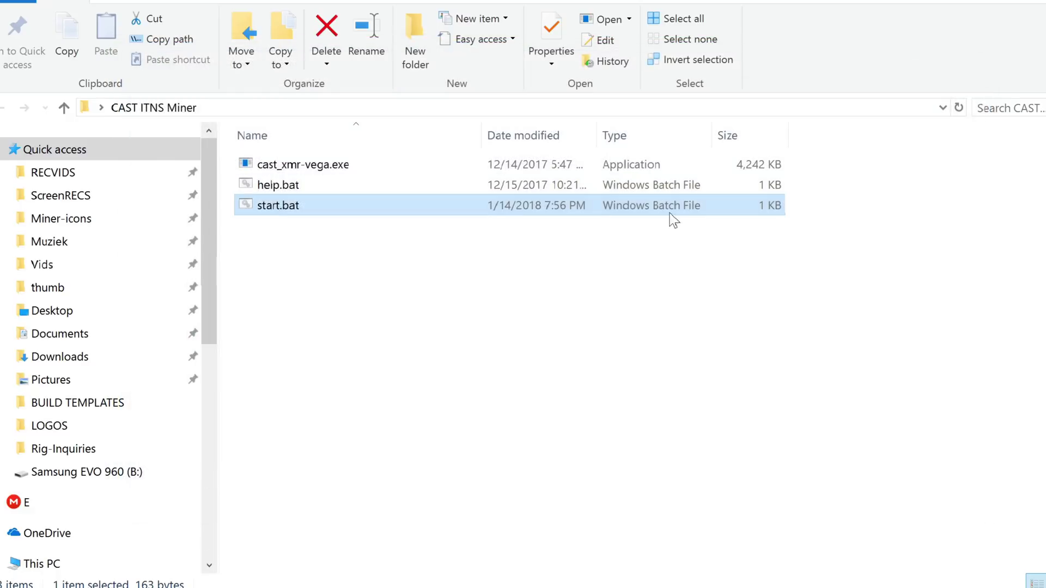
Step: Reopen start.bat for editing and remove the extra GPU indexes so the list reads 0,1
right_click(466, 207)
left_click(508, 238)
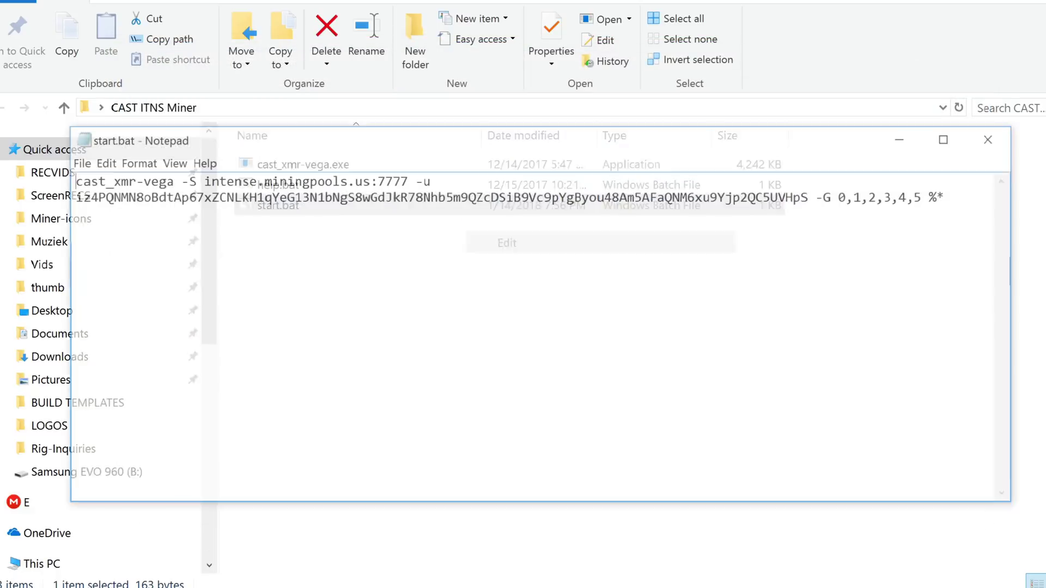
key("shift+Left")
key("shift+Left")
key("shift+Left")
key("shift+Left")
key("shift+Left")
key("shift+Left")
key("shift+Left")
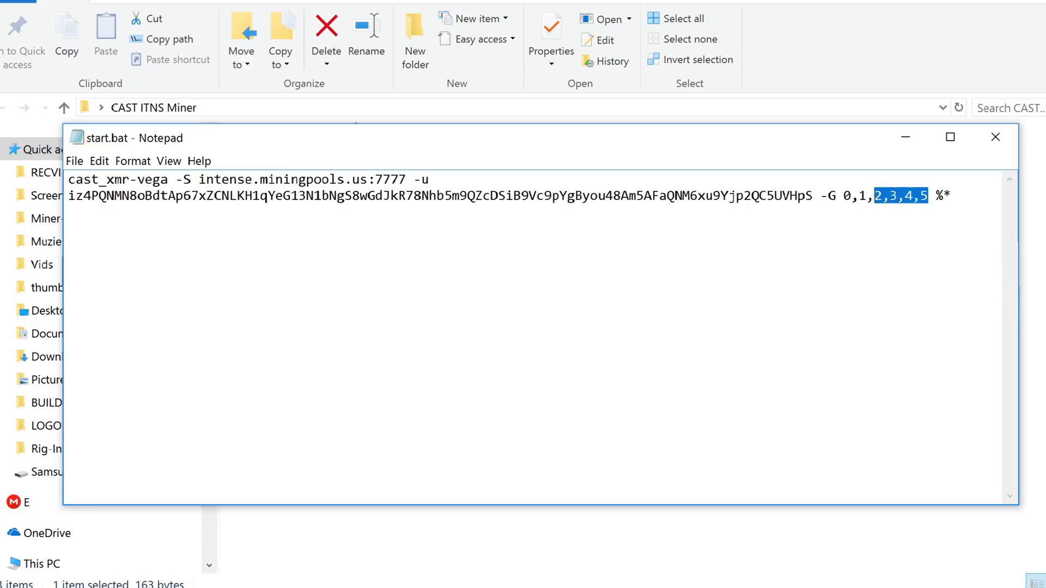
key("BackSpace")
key("BackSpace")
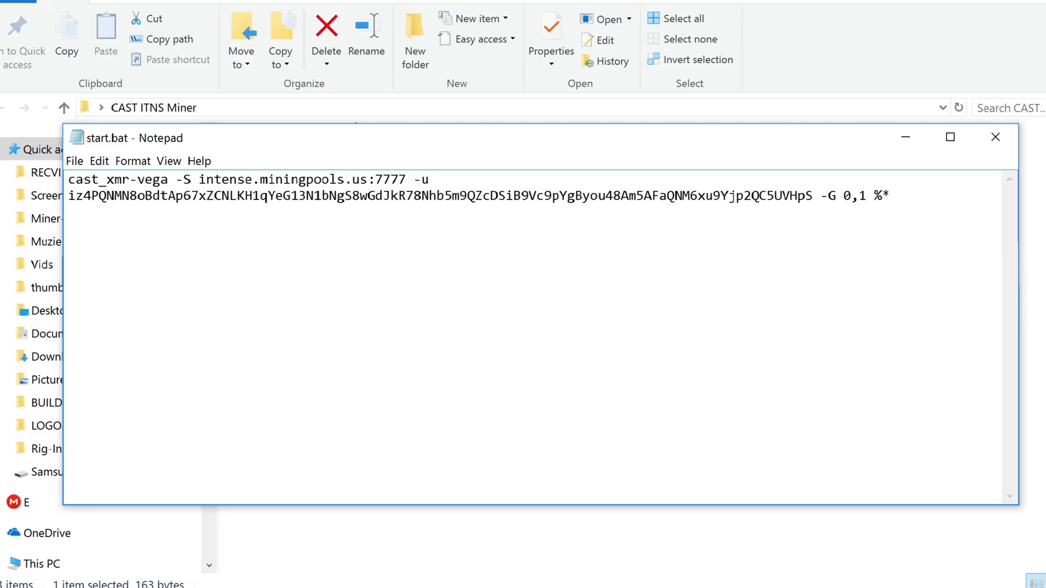
Step: Highlight the GPU list 0,1 to check it, save start.bat and close Notepad
key("Left")
key("Left")
key("Left")
key("shift+Right")
key("shift+Right")
key("shift+Right")
key("Right")
key("Right")
key("ctrl+s")
left_click(996, 137)
Step: Run start.bat to launch the miner on GPUs 0 and 1, bring its console into view, and close it
double_click(366, 204)
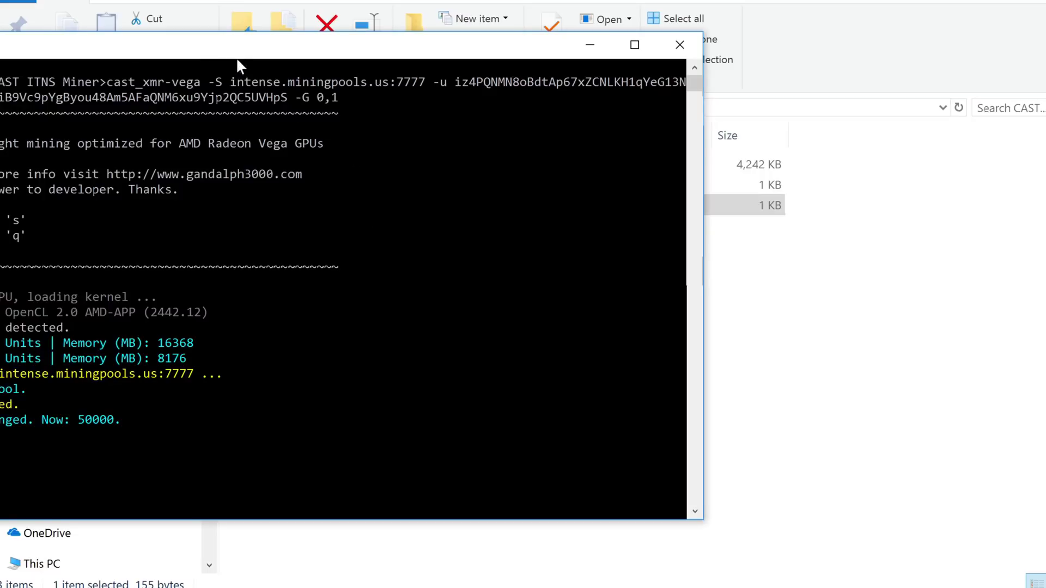
left_click_drag(238, 61, 484, 42)
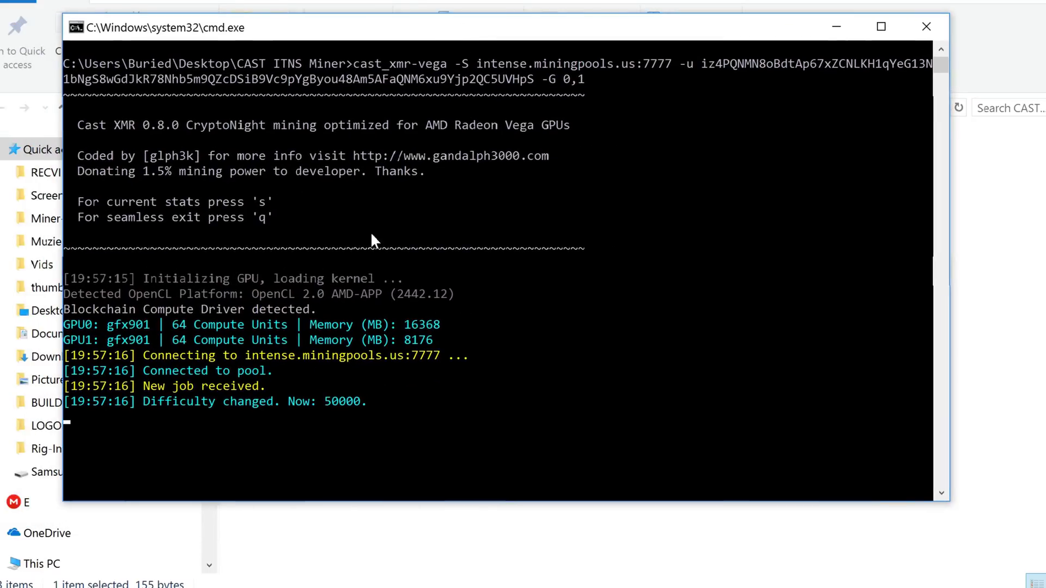
left_click(936, 36)
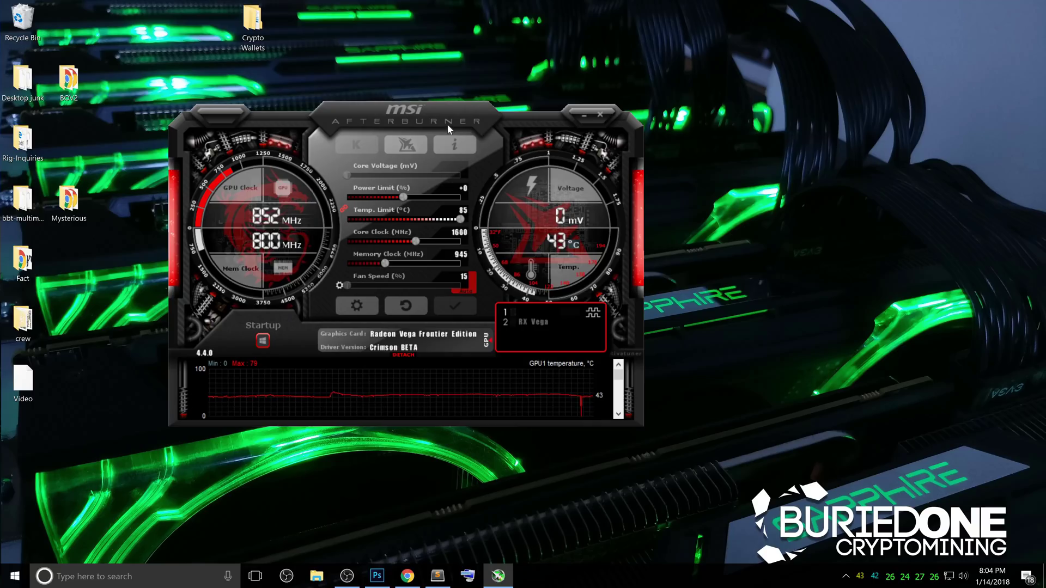
Step: Reposition the Afterburner window and set the Radeon Vega Frontier Edition's memory clock to 1100 MHz
left_click_drag(448, 128, 513, 134)
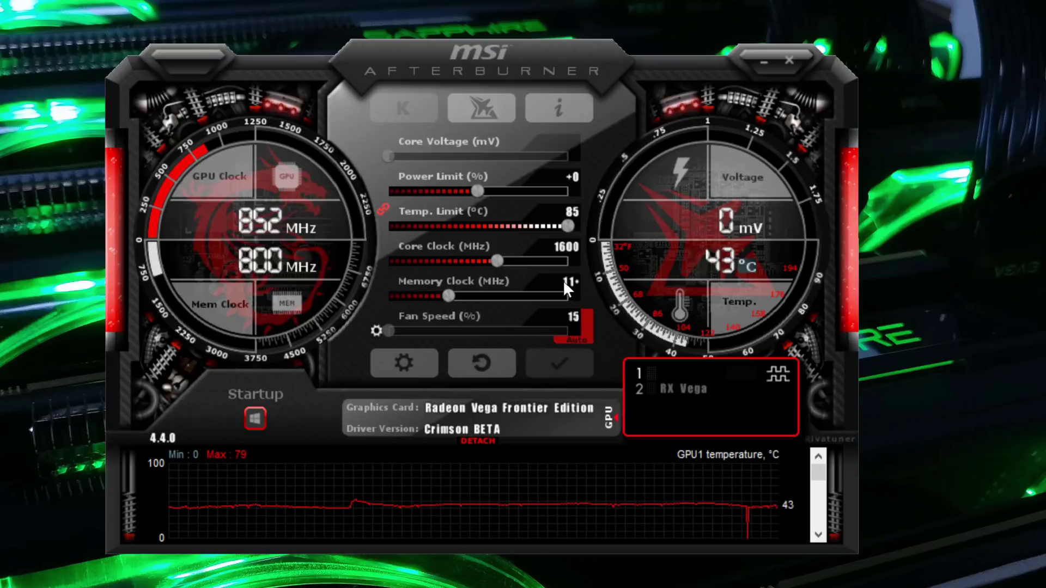
type("1100")
key("Return")
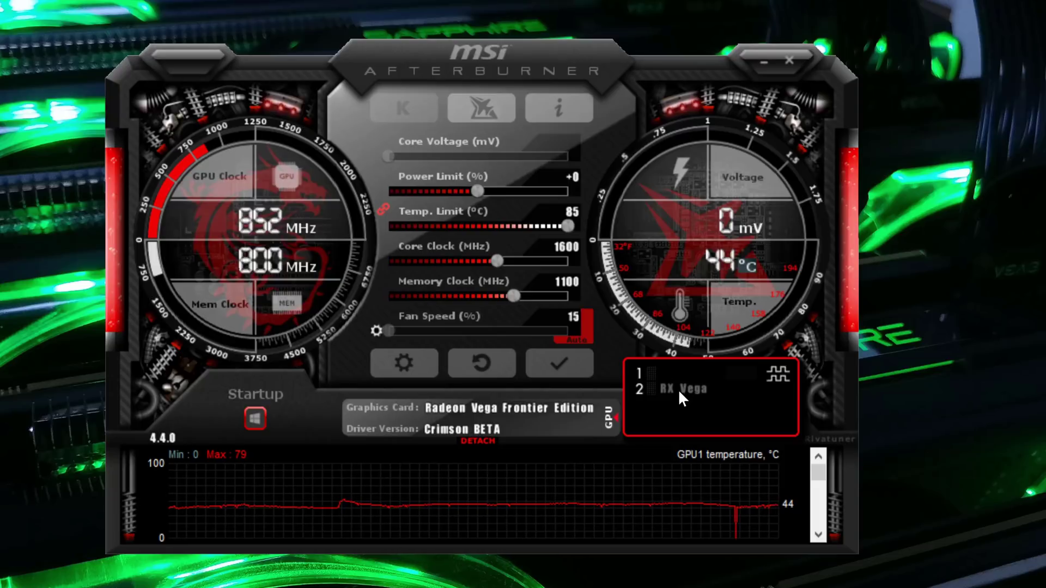
Step: Turn off automatic fan control for the Vega Frontier Edition, set its fan speed to 80 %, and apply the settings
left_click(581, 332)
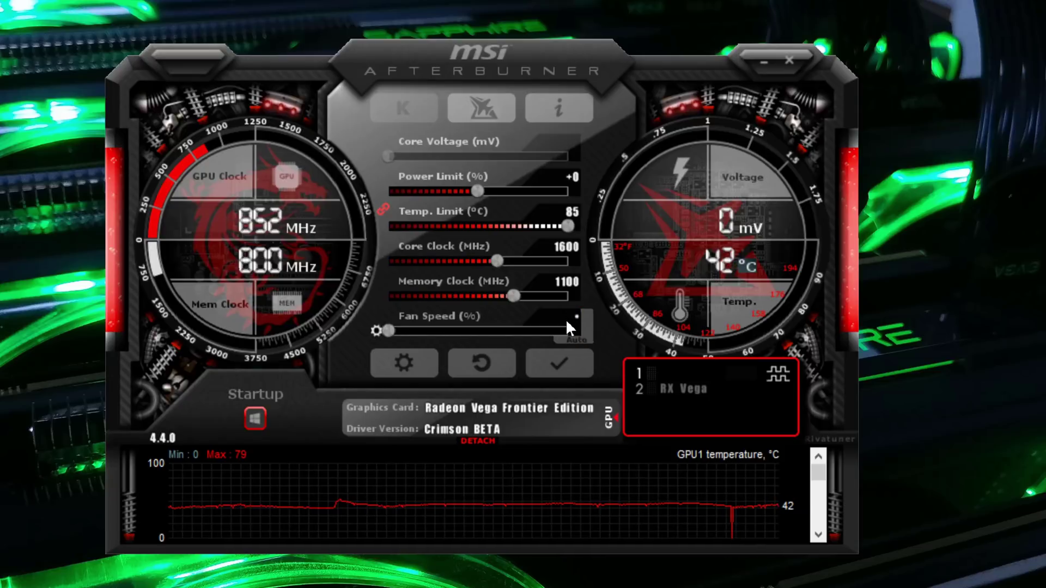
type("7")
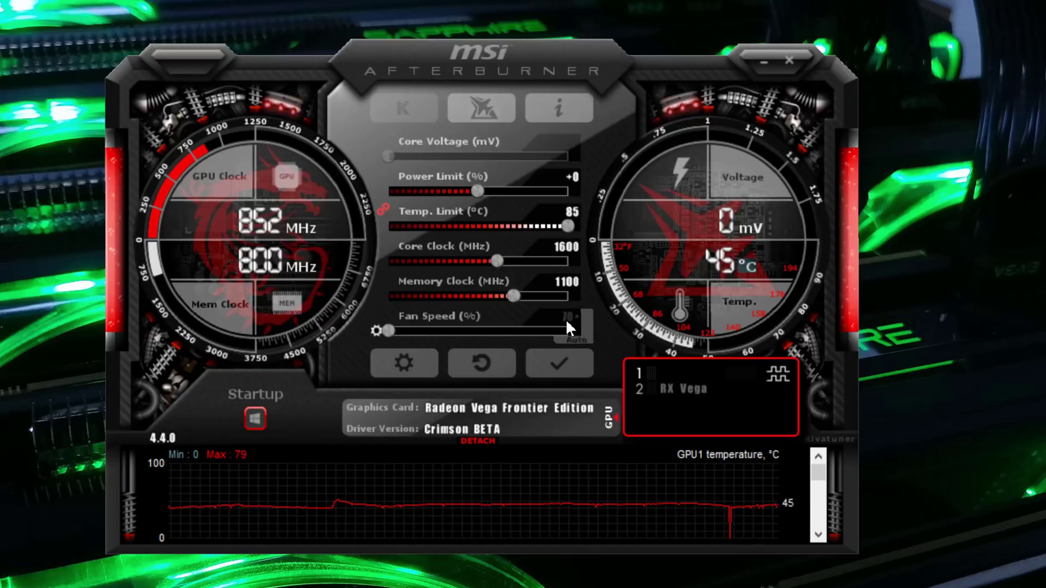
key("BackSpace")
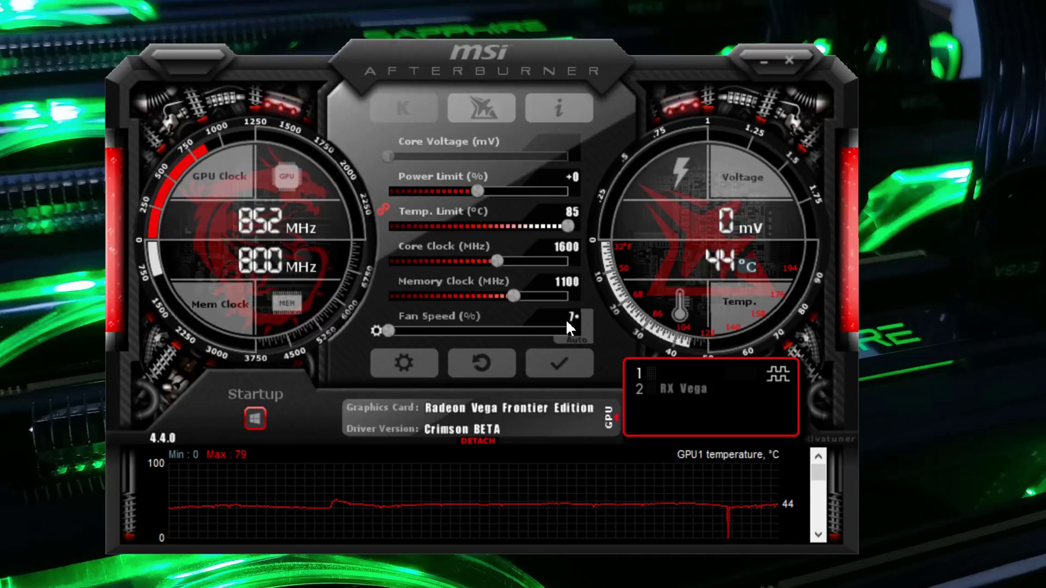
key("BackSpace")
key("Return")
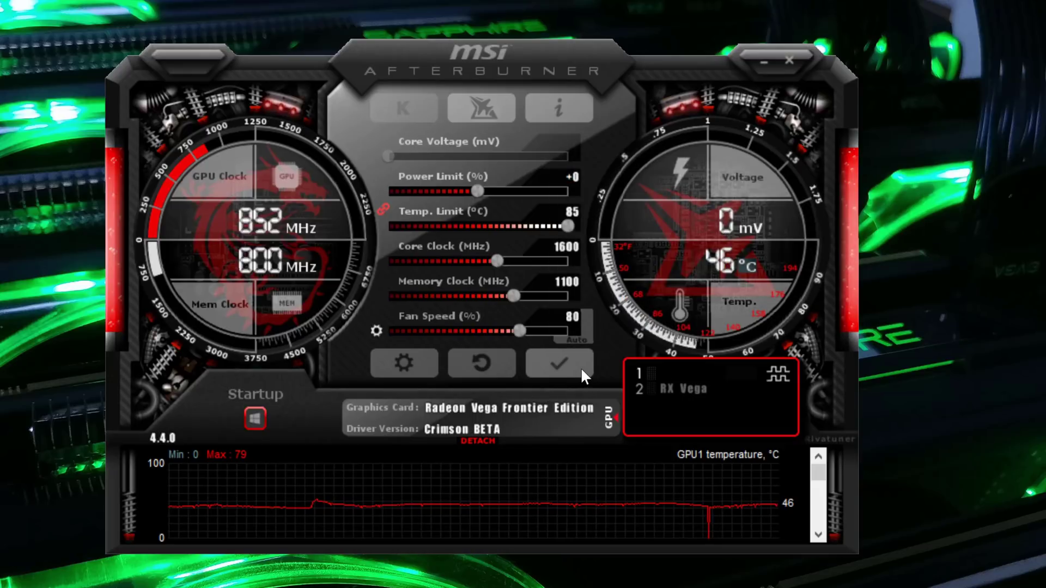
left_click(582, 371)
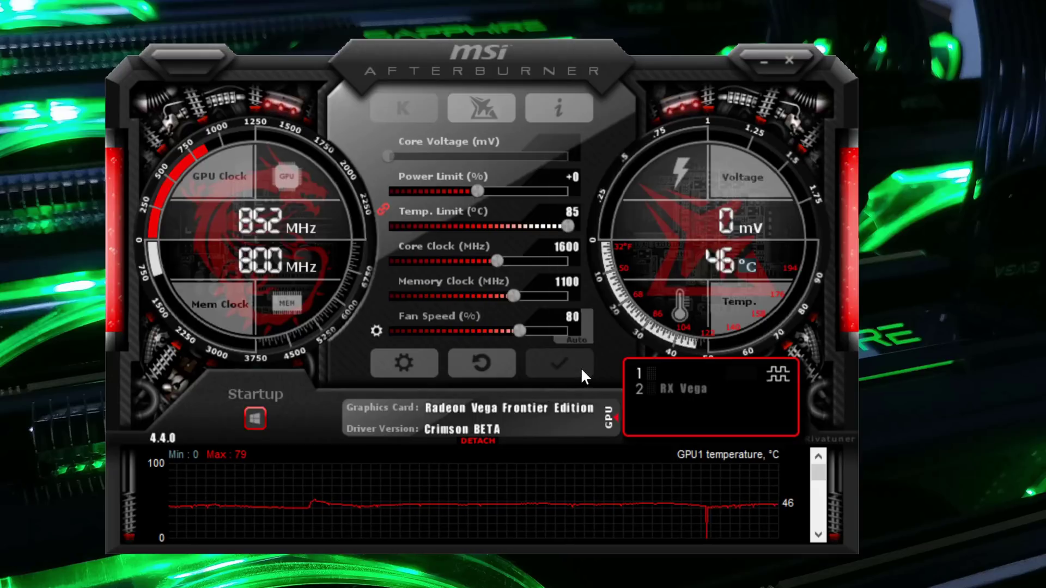
Step: Switch to the RX Vega and set its memory clock to 1100 MHz and its manual fan speed to 80 %
left_click(688, 384)
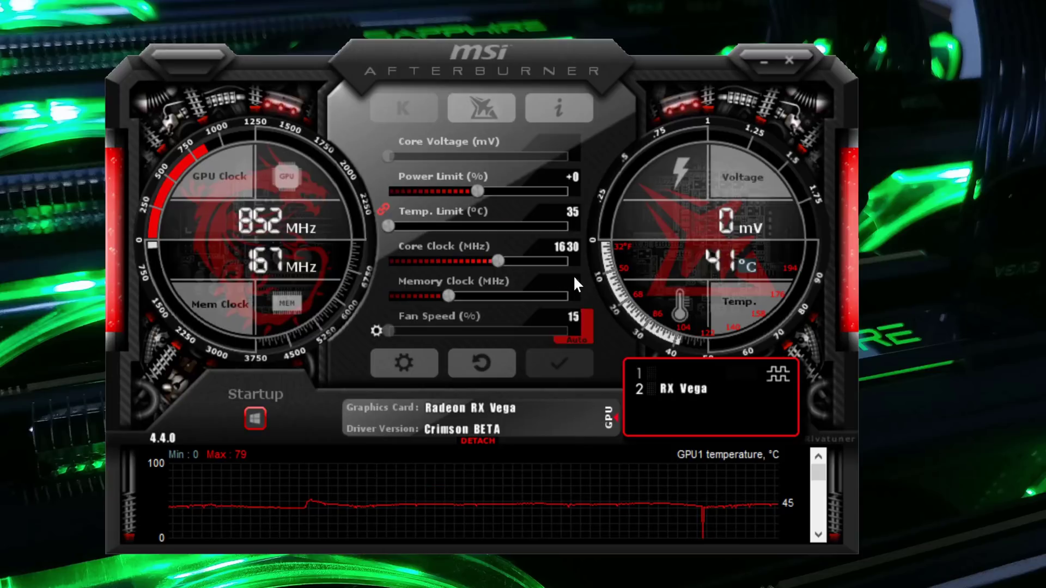
type("00")
key("Return")
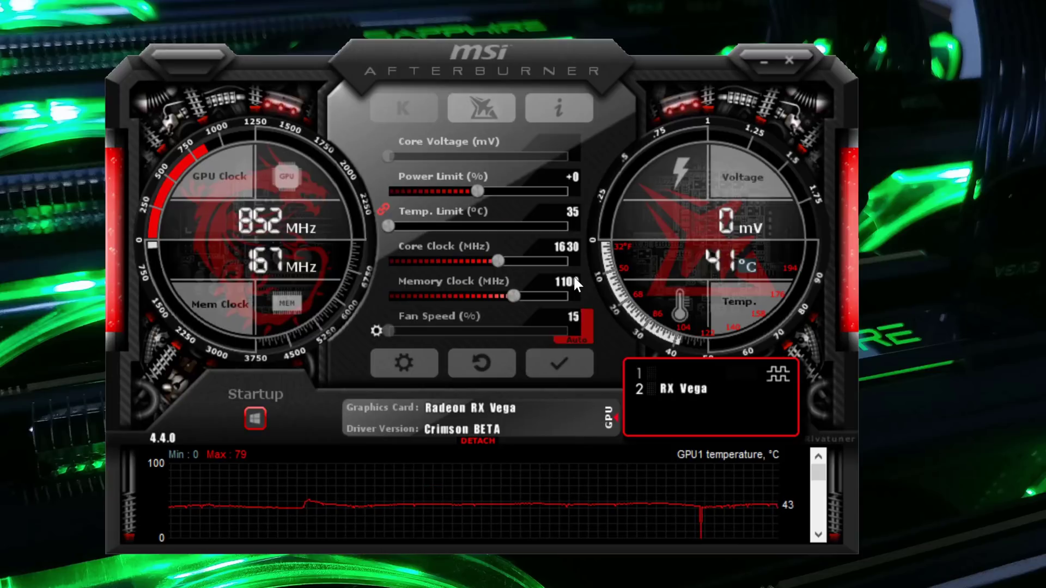
left_click(592, 330)
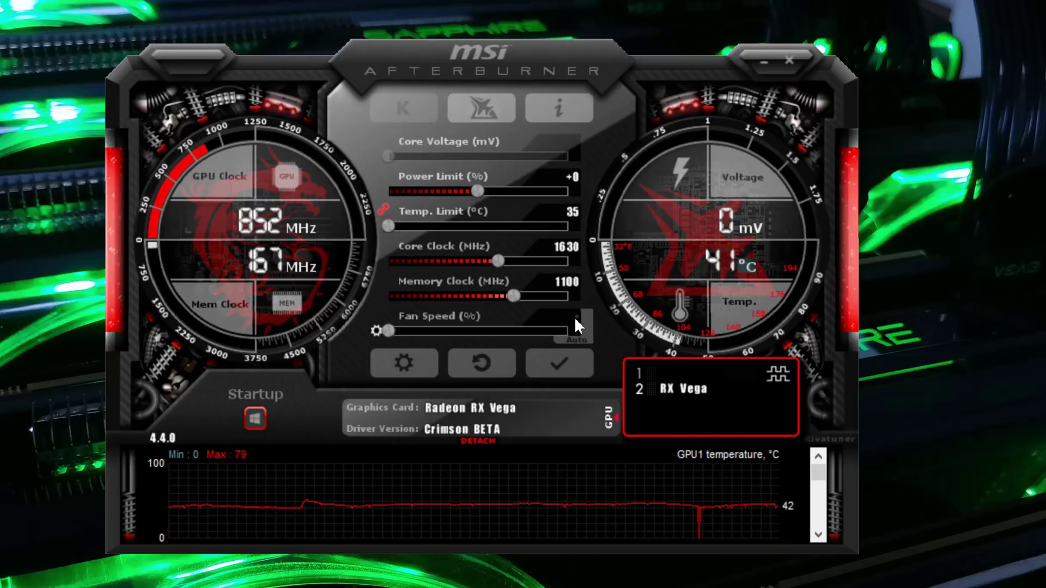
type("80")
key("Return")
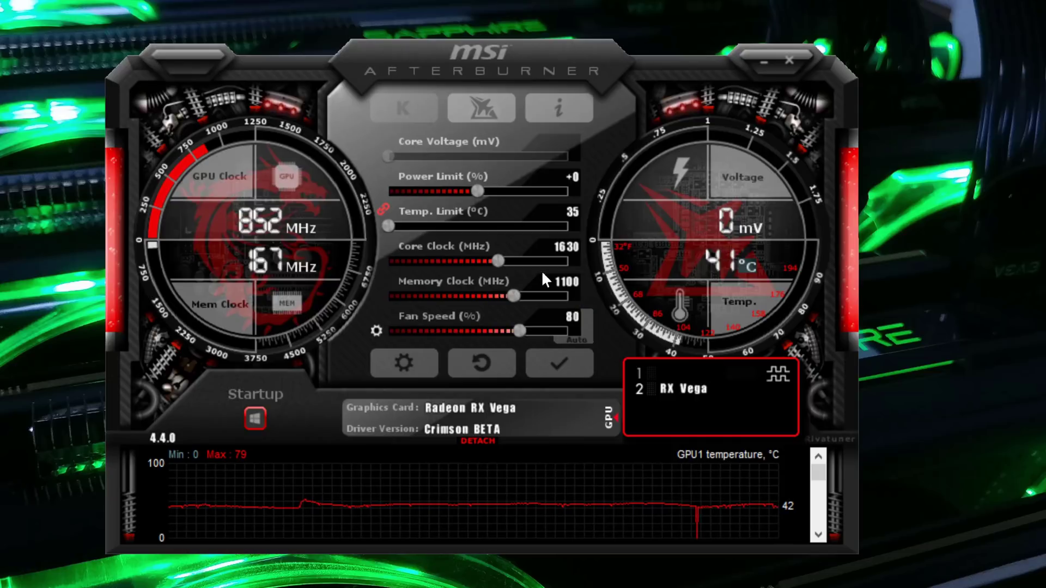
Step: Try different linked power and temperature limits on the RX Vega, unlink the two limits, and set the temperature limit to 49 °C
left_click(407, 227)
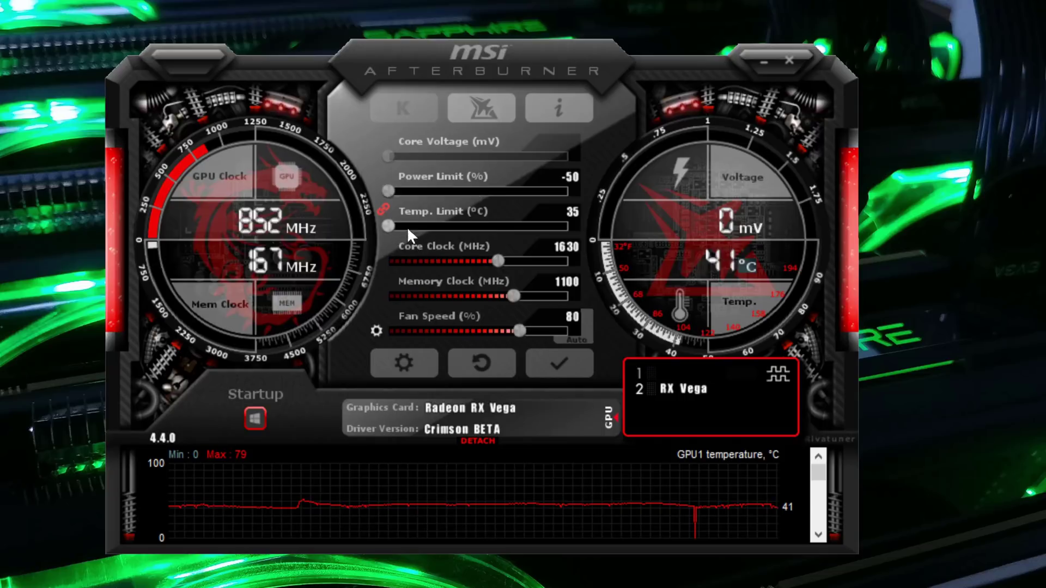
left_click_drag(407, 227, 635, 224)
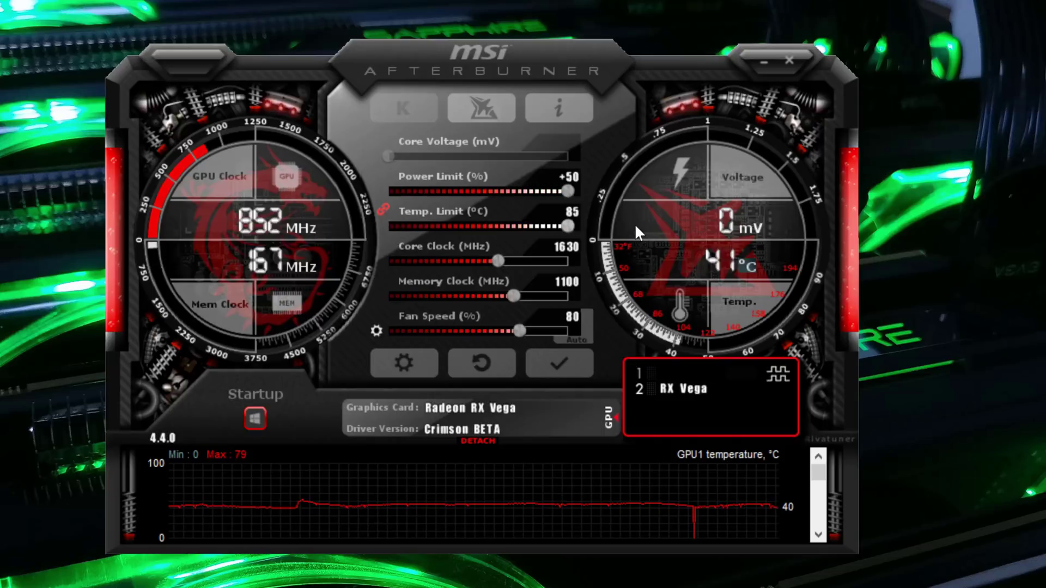
left_click_drag(565, 225, 443, 229)
left_click(384, 208)
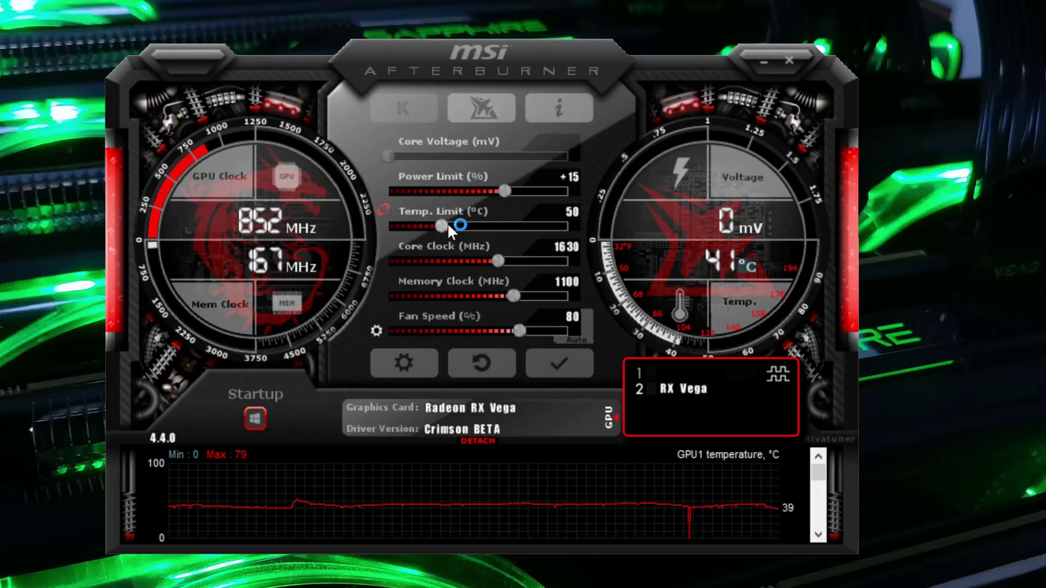
scroll(447, 224, "down", 1)
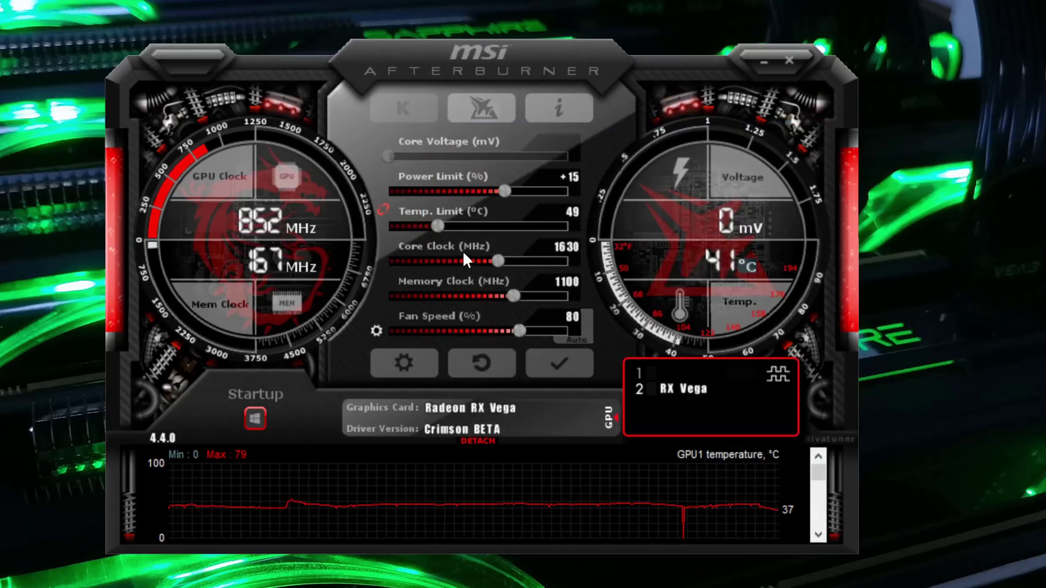
left_click_drag(499, 261, 505, 260)
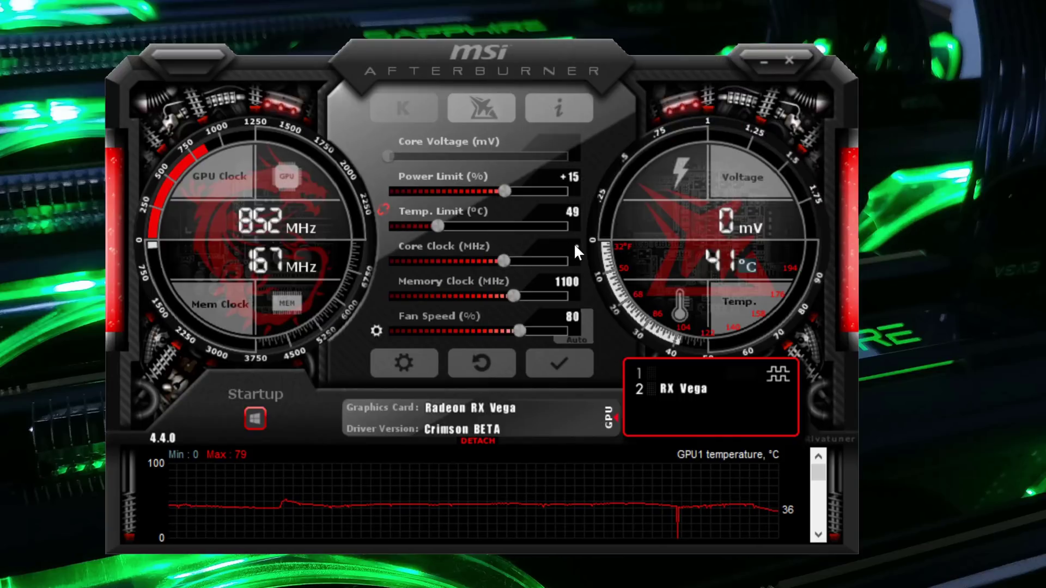
mouse_move(573, 243)
key("Left")
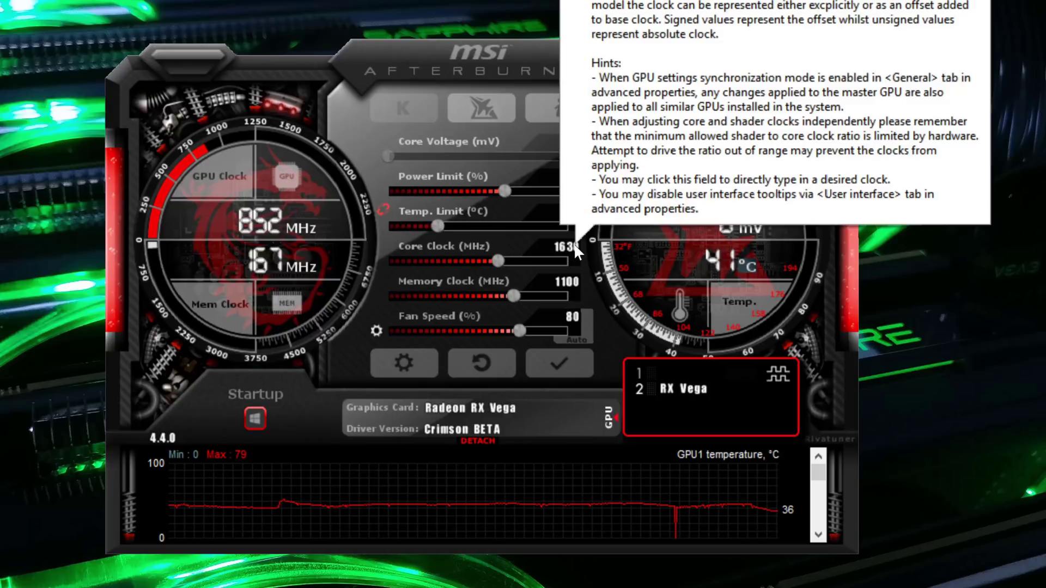
Step: Set the RX Vega's temperature limit to 85 °C and its power limit to 0 %, and apply the settings
left_click_drag(440, 227, 567, 225)
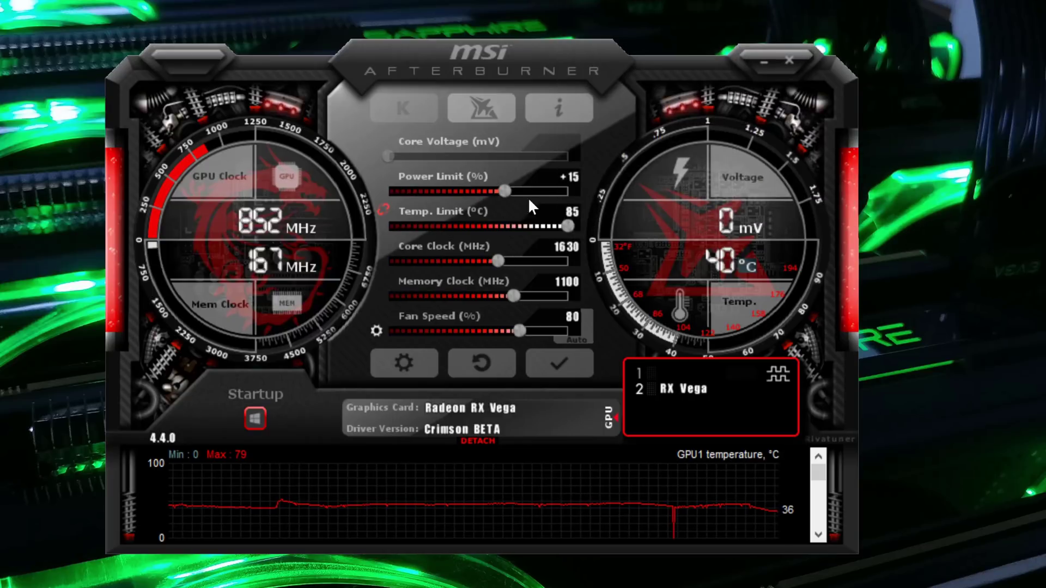
type("0")
key("Return")
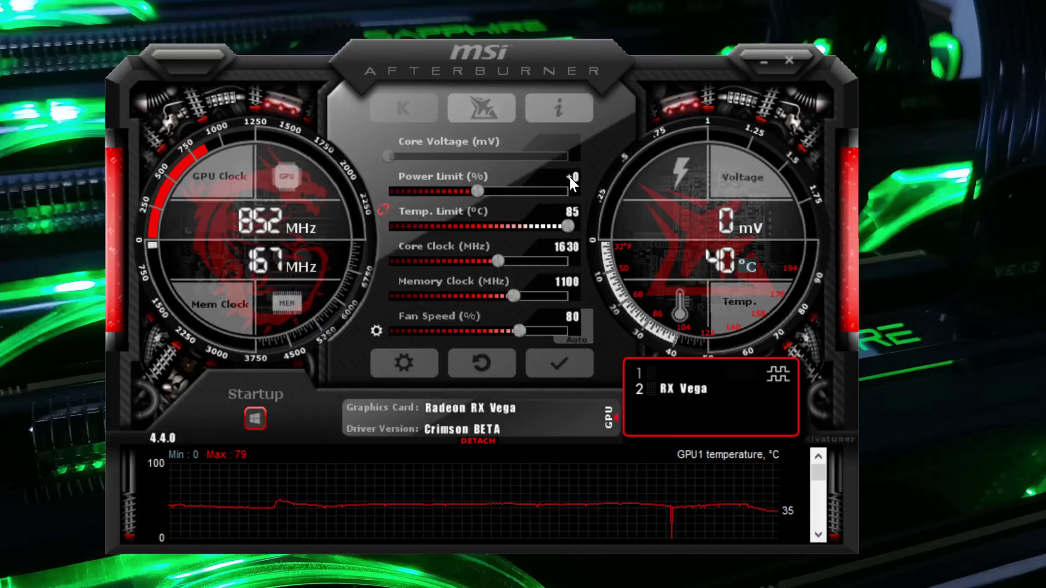
left_click(564, 361)
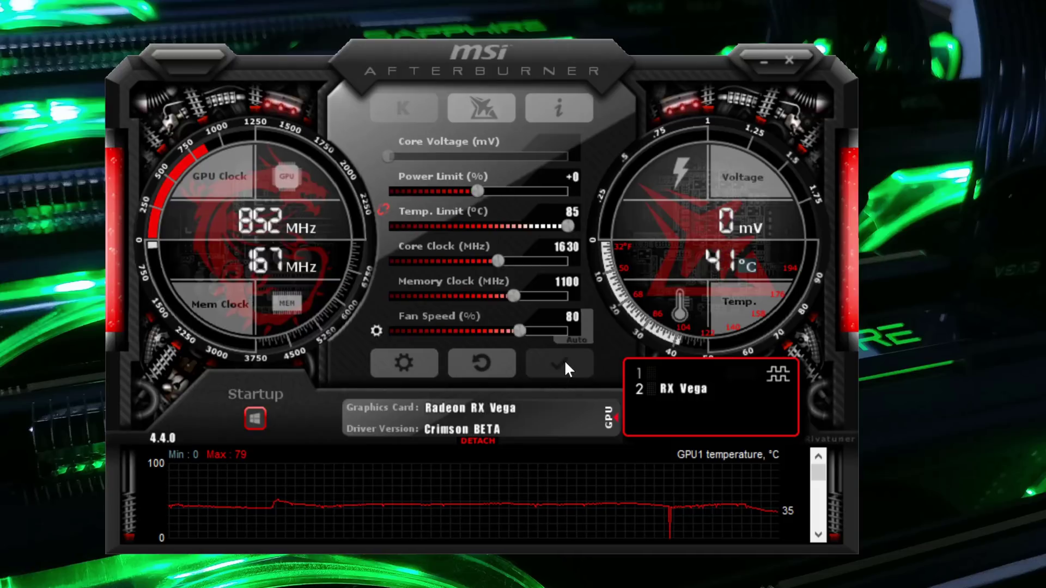
Step: Switch back and forth between the two GPUs to compare their clock, limit and fan settings
left_click(683, 377)
left_click(675, 385)
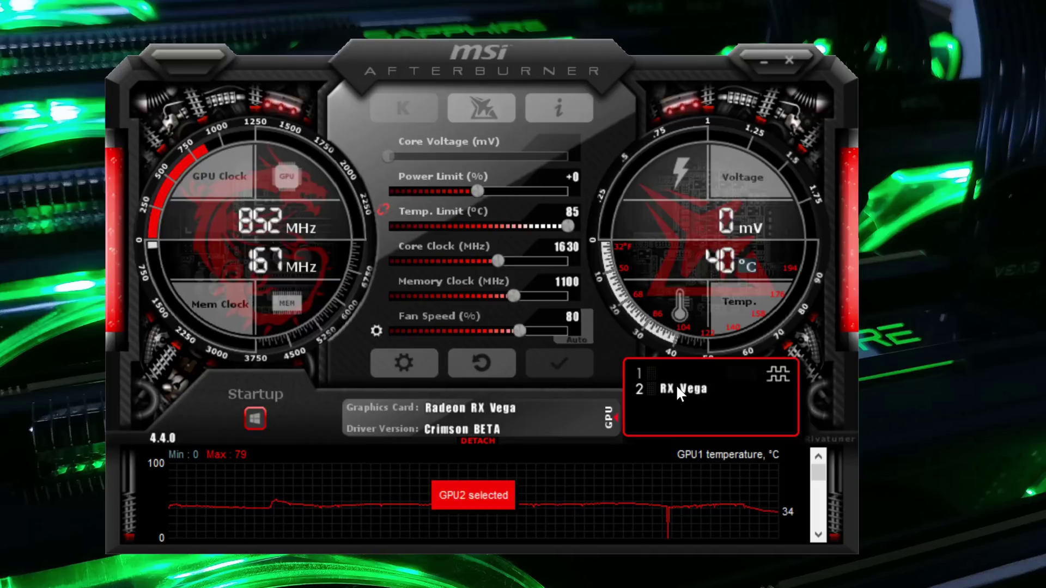
left_click(674, 373)
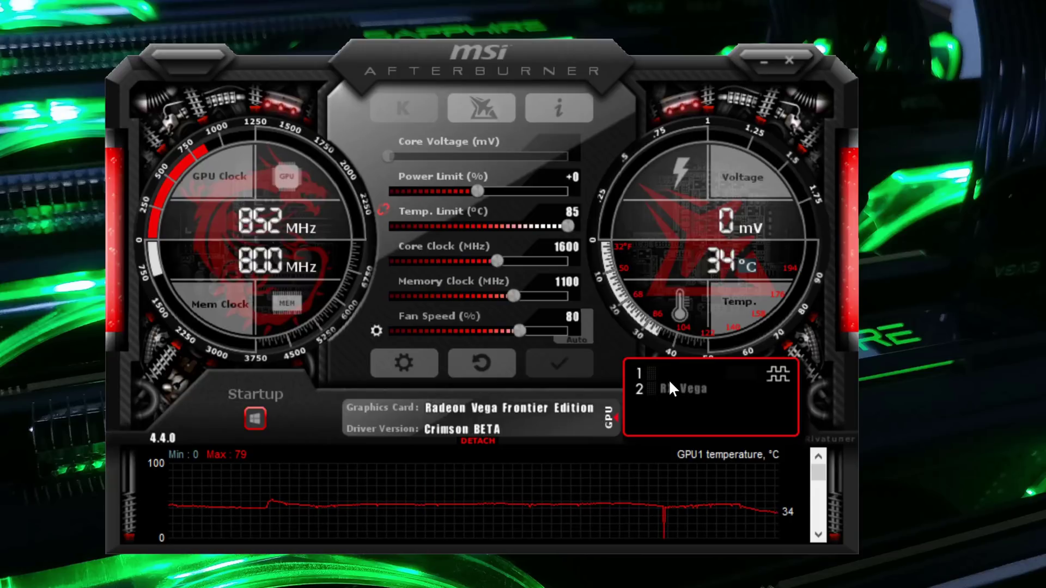
left_click(669, 374)
left_click(674, 384)
left_click(673, 381)
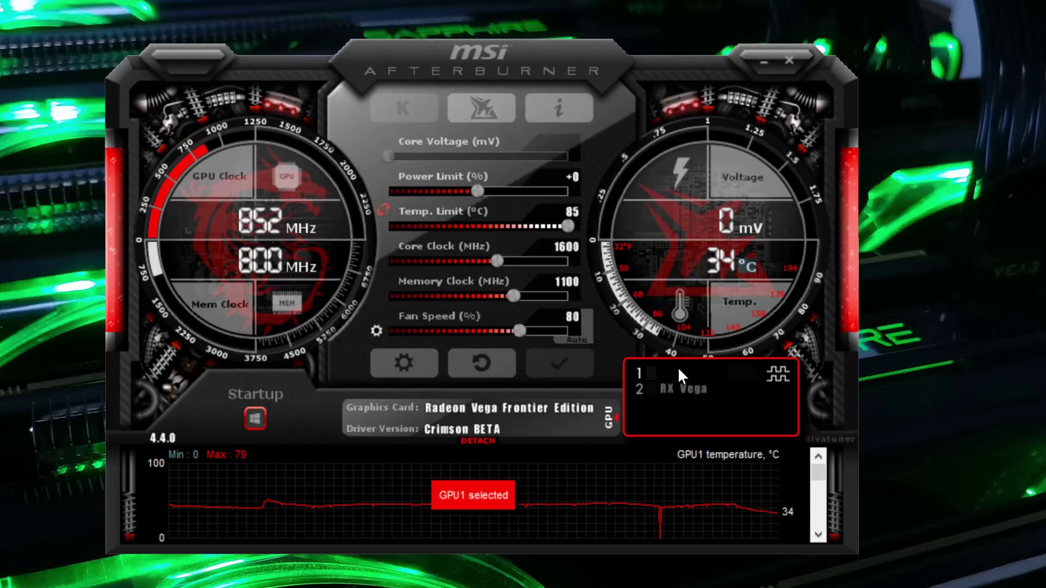
left_click(678, 387)
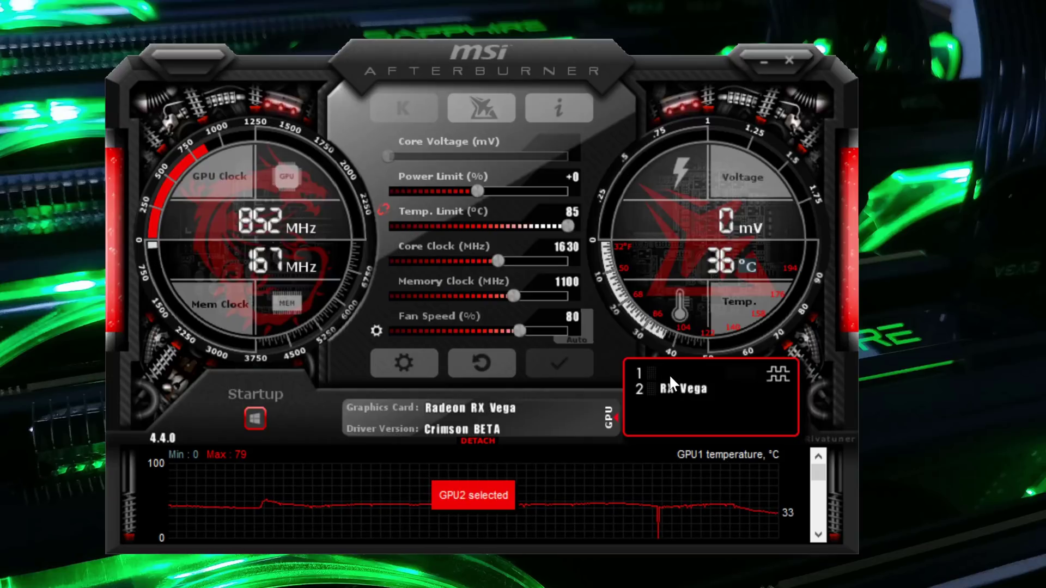
left_click(680, 372)
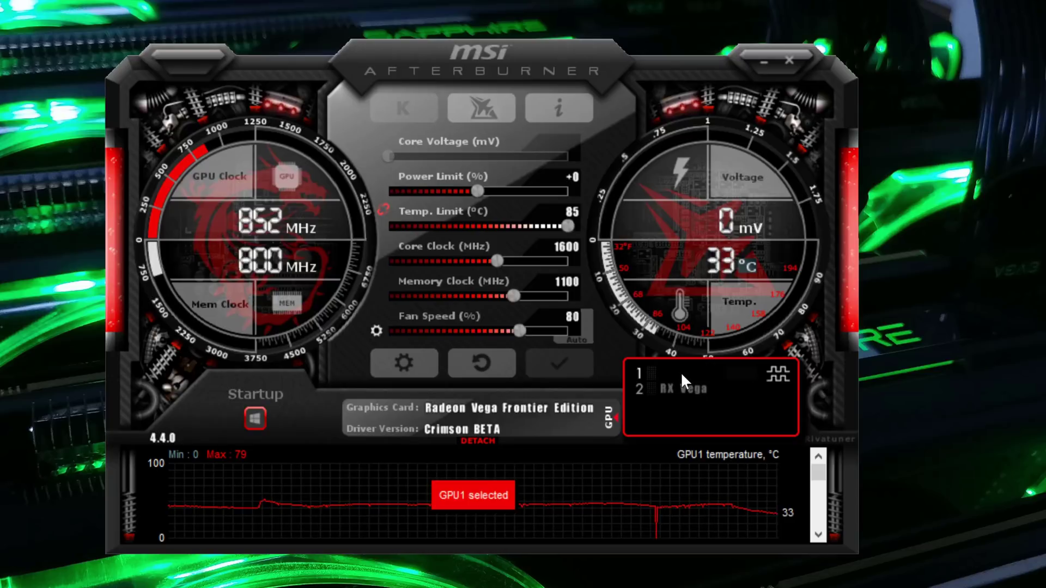